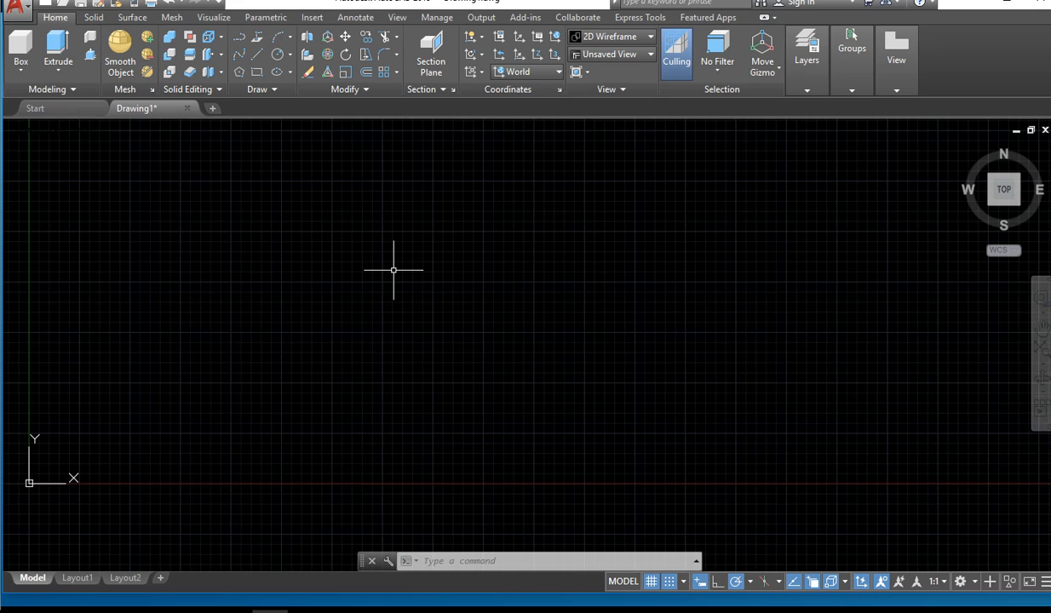
# Step: Reset the model space limits with the LIMITS command, setting the lower left corner to 0,0
pyautogui.write('LI')
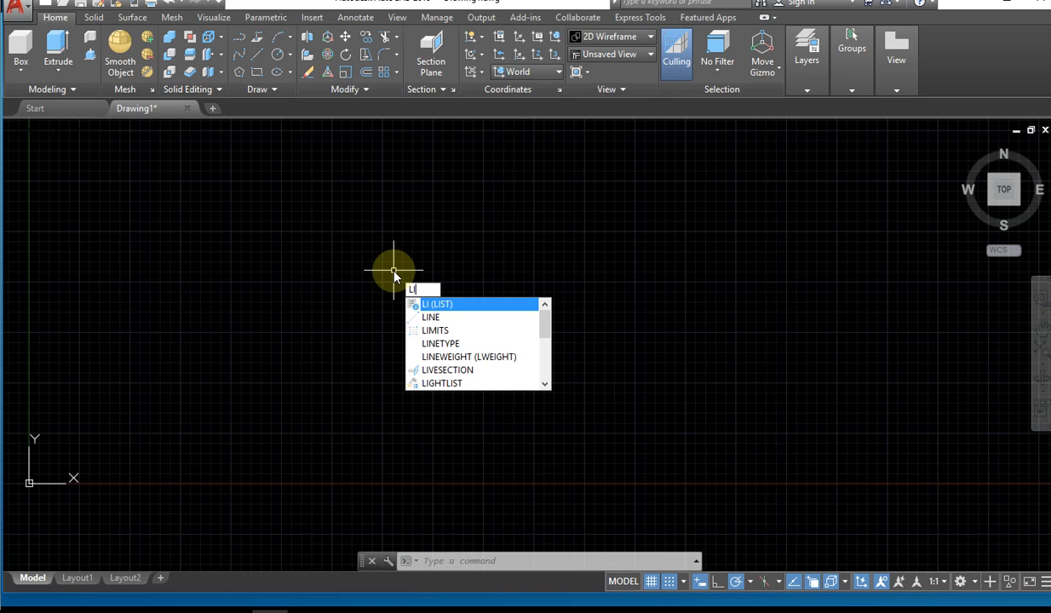
pyautogui.write('MITS')
pyautogui.press('Return')
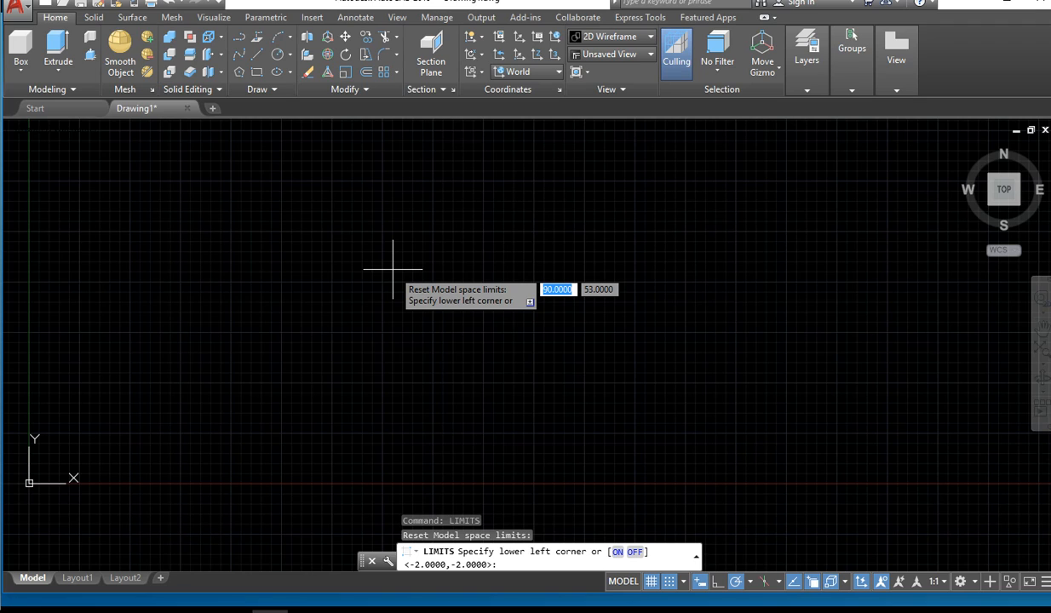
pyautogui.write('0')
pyautogui.press('Tab')
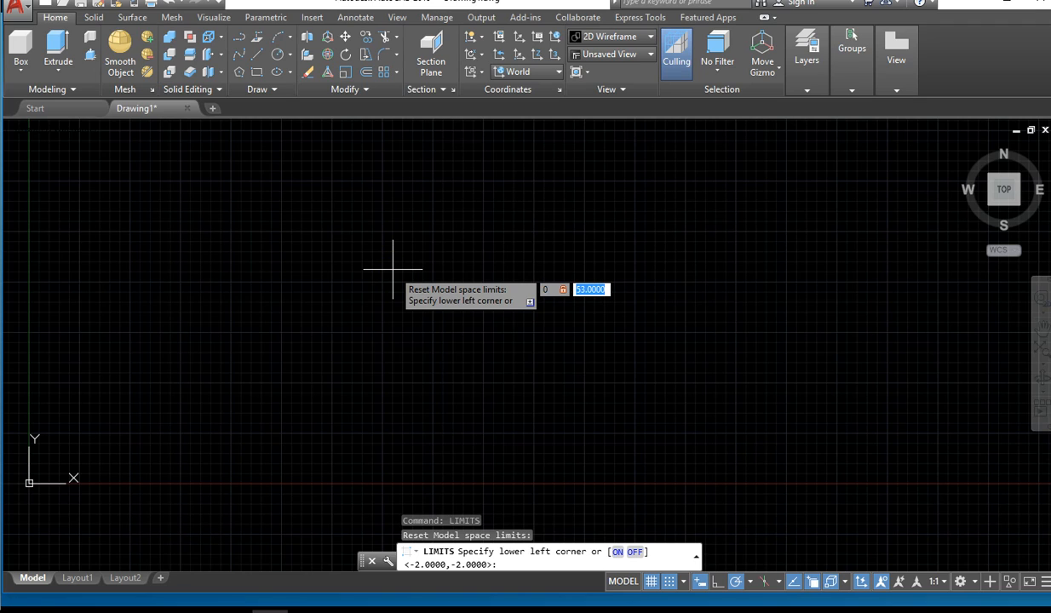
pyautogui.write('0')
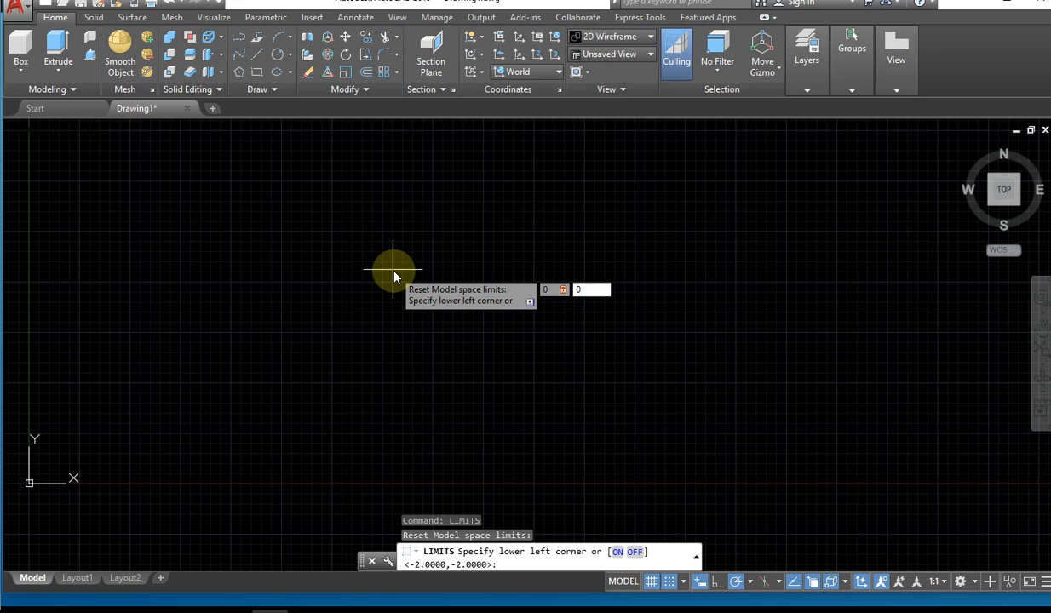
pyautogui.press('Return')
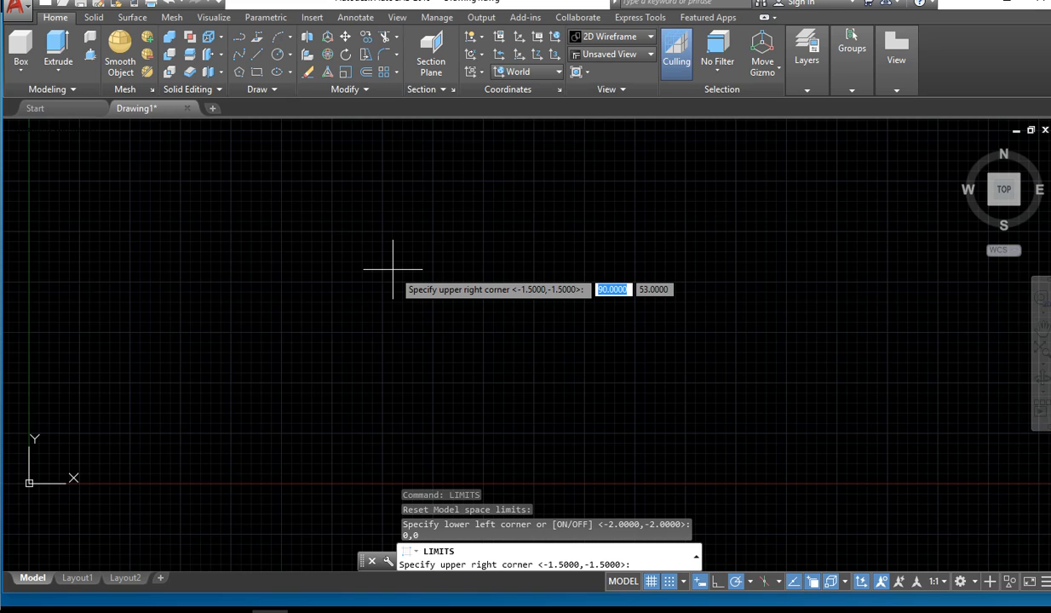
# Step: Set the upper right corner of the model space limits to 10,10
pyautogui.write('1p0')
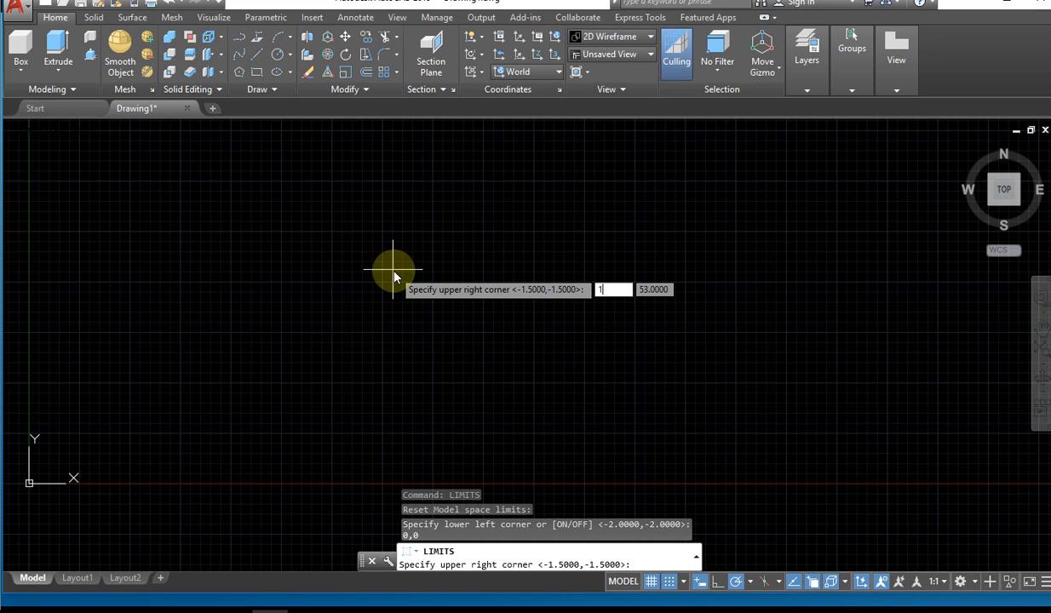
pyautogui.press('BackSpace')
pyautogui.press('BackSpace')
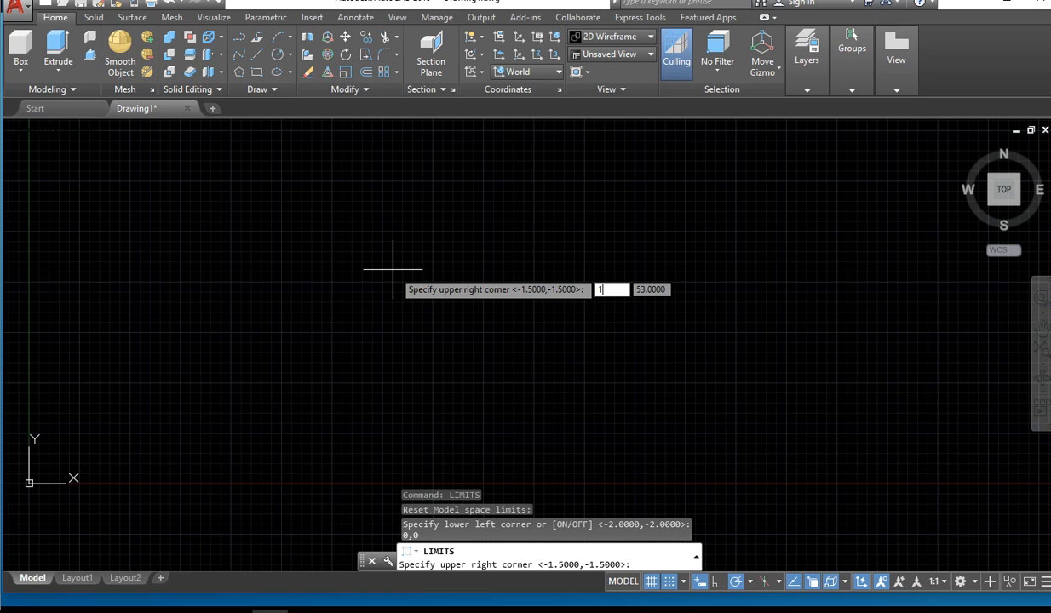
pyautogui.write('0')
pyautogui.press('Tab')
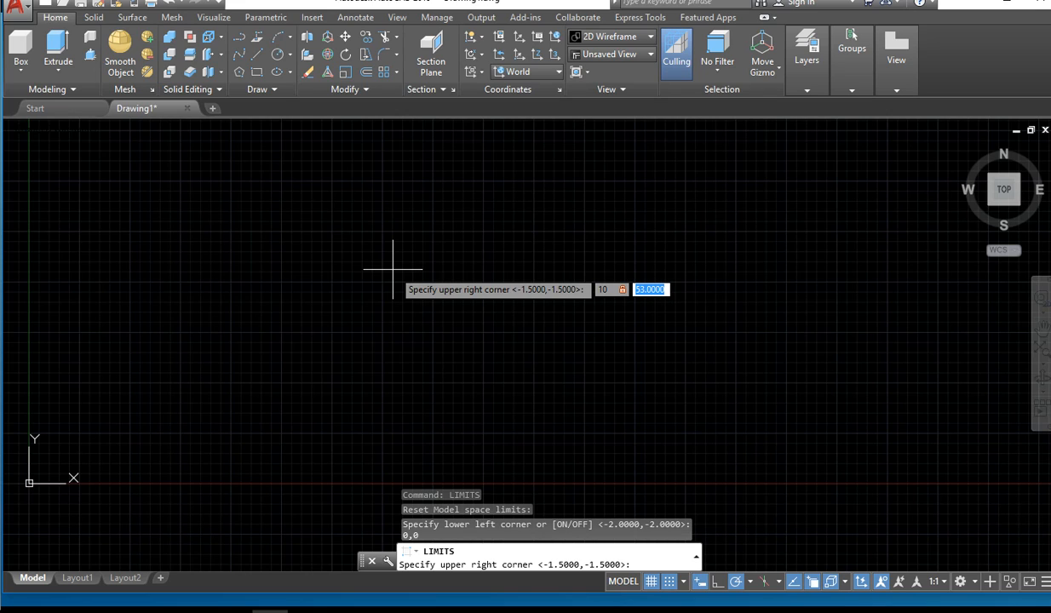
pyautogui.write('1')
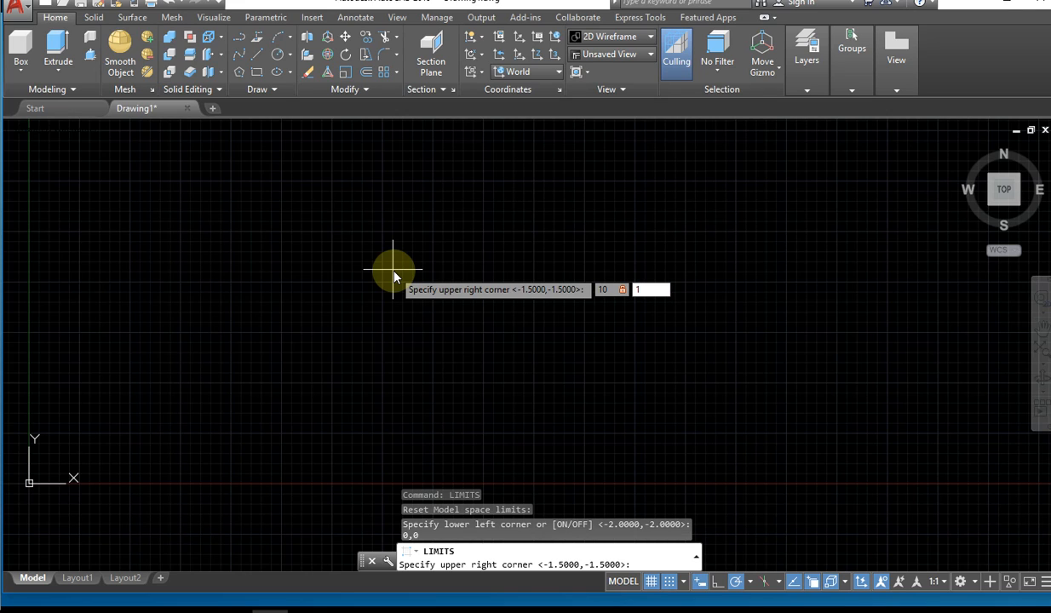
pyautogui.write('0')
pyautogui.press('Return')
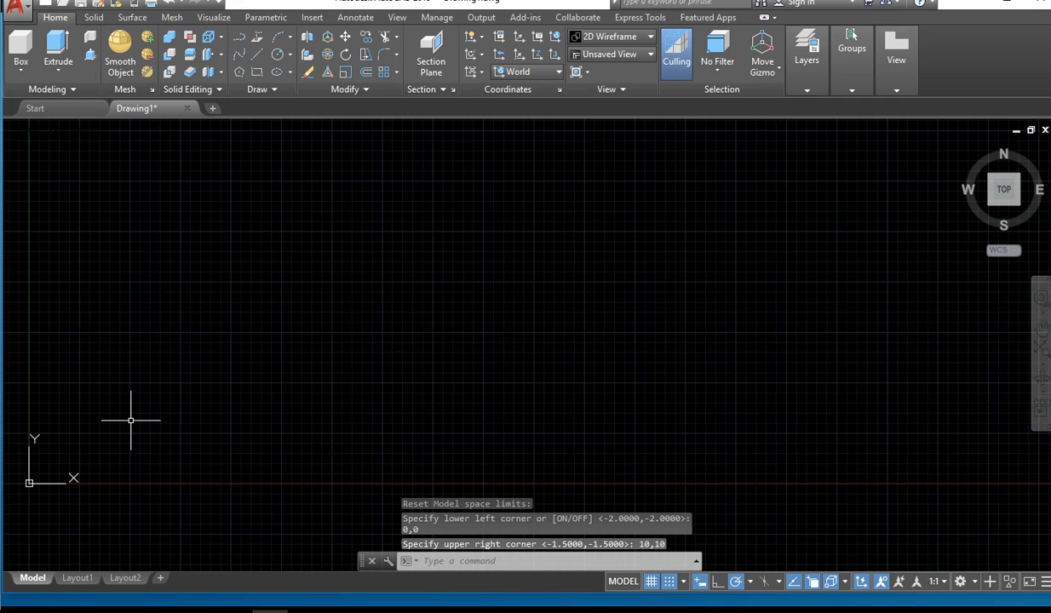
pyautogui.write('l')
pyautogui.press('Return')
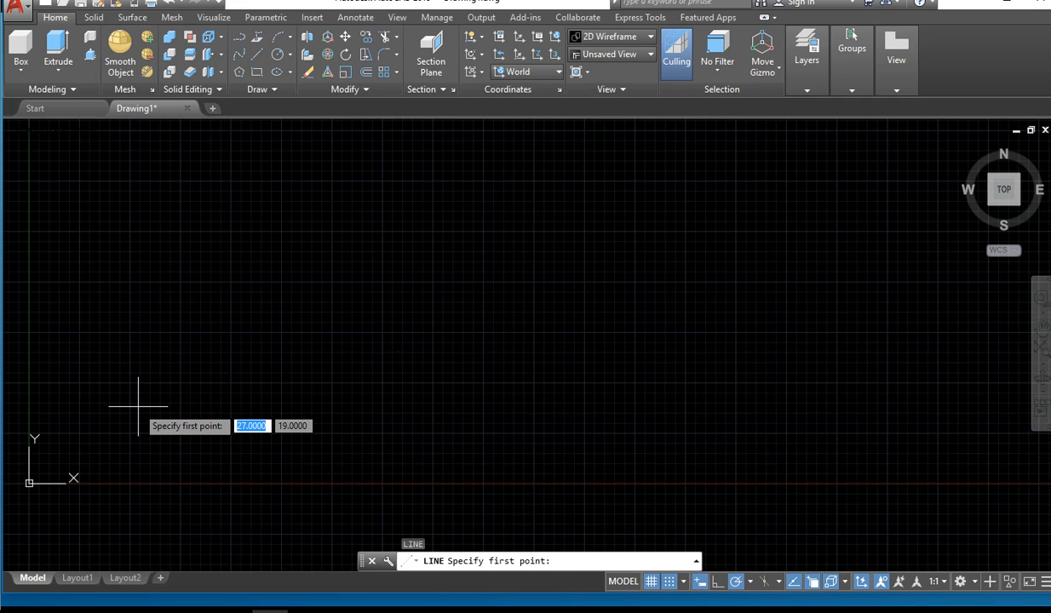
pyautogui.press('Escape')
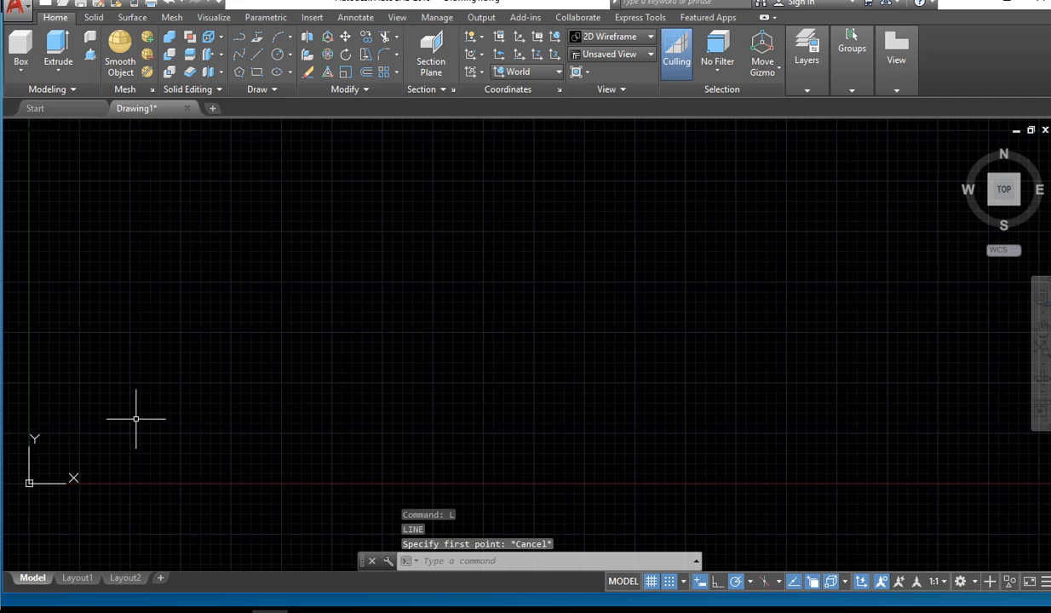
# Step: Try to start a line at points outside the 10 by 10 drawing limits, and leave the Line command
pyautogui.write('l')
pyautogui.press('Return')
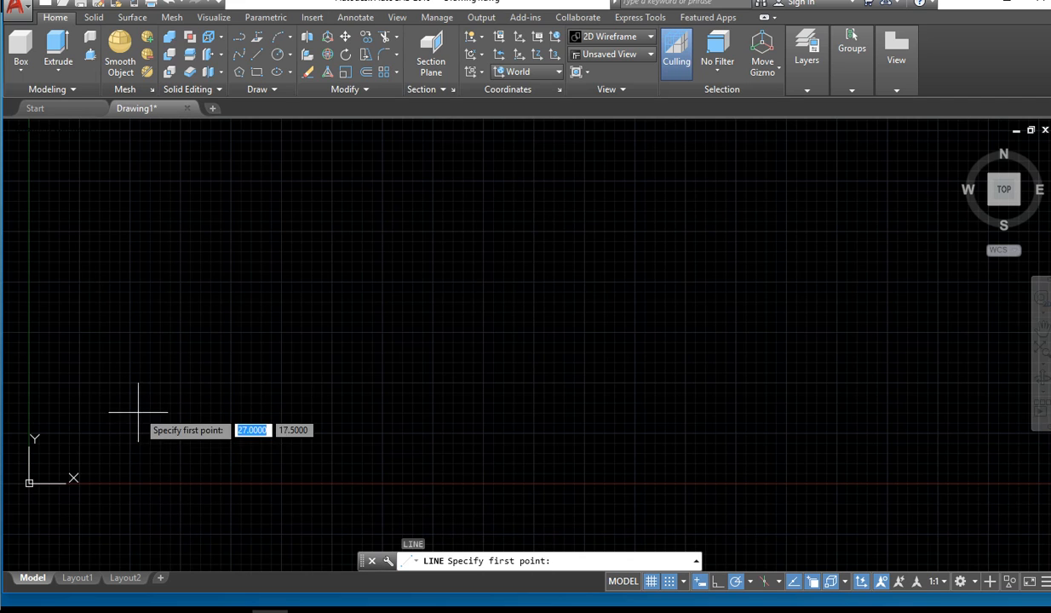
pyautogui.click(110, 447)
pyautogui.click(110, 372)
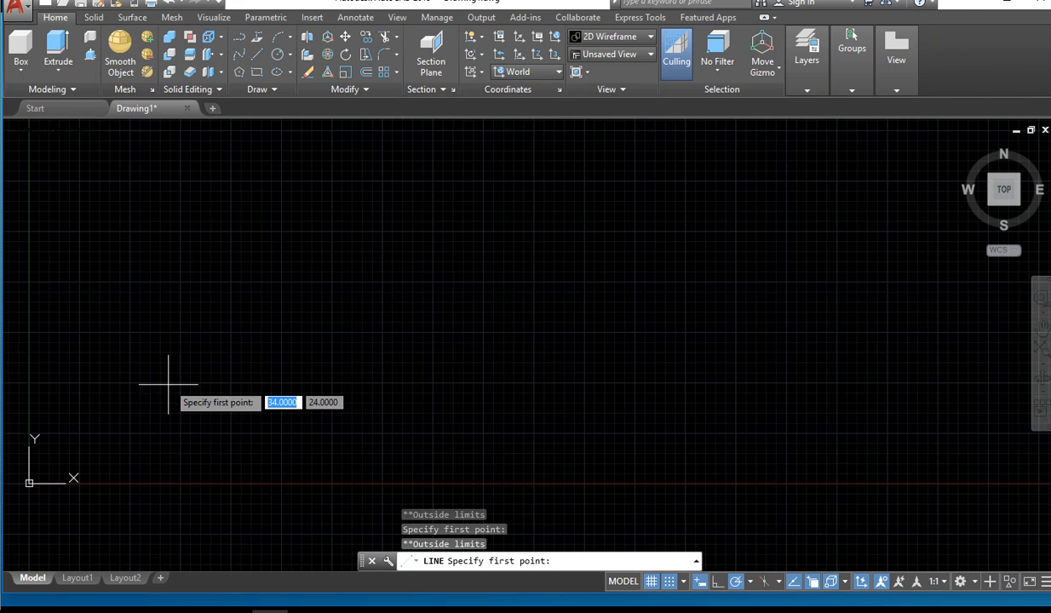
pyautogui.scroll(-5, 175, 371)
pyautogui.scroll(-5, 221, 352)
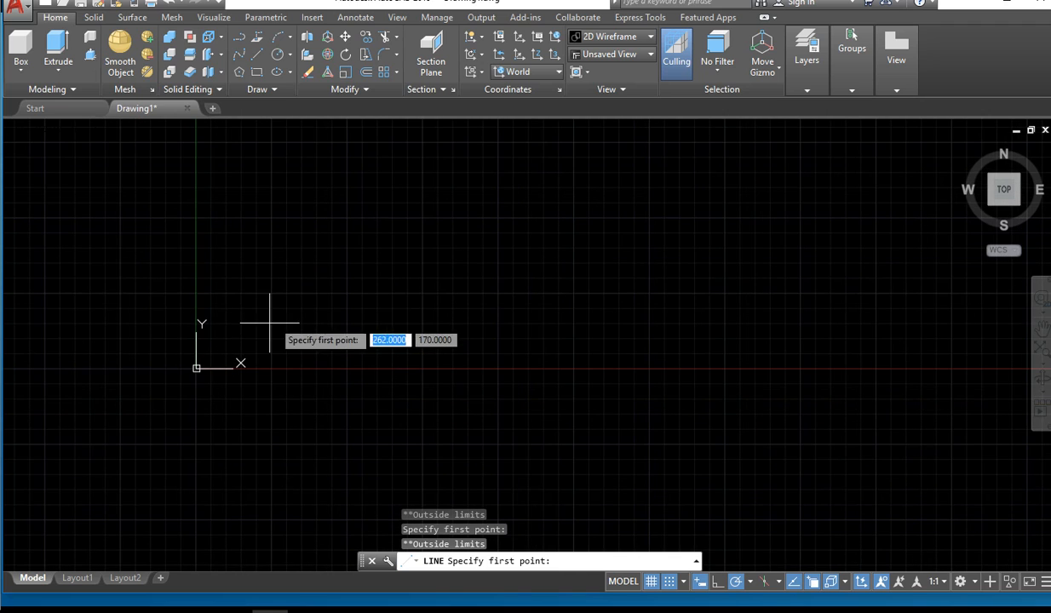
pyautogui.scroll(5, 272, 313)
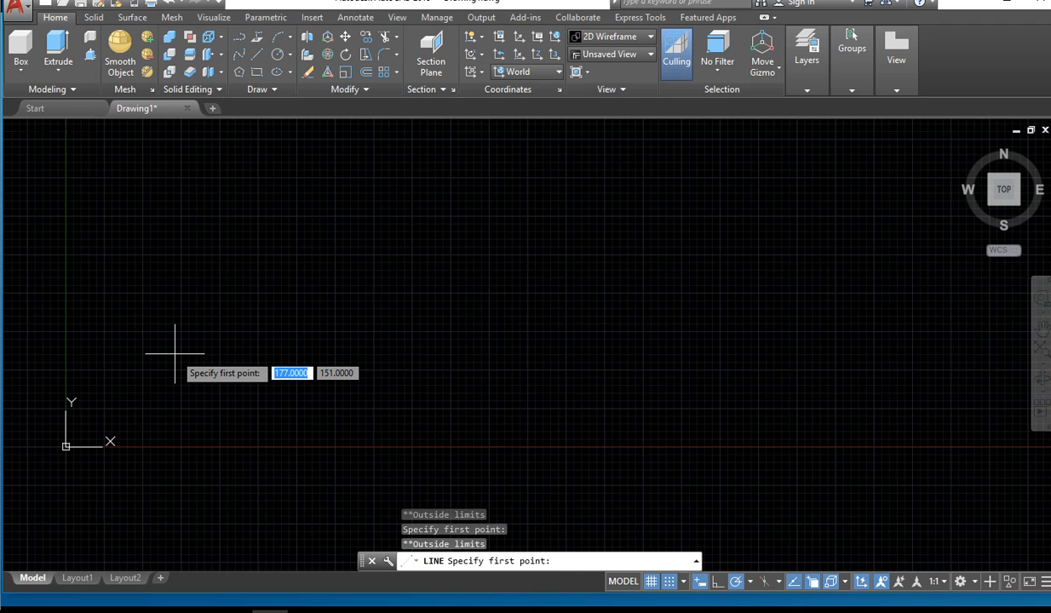
pyautogui.press('Escape')
pyautogui.press('Escape')
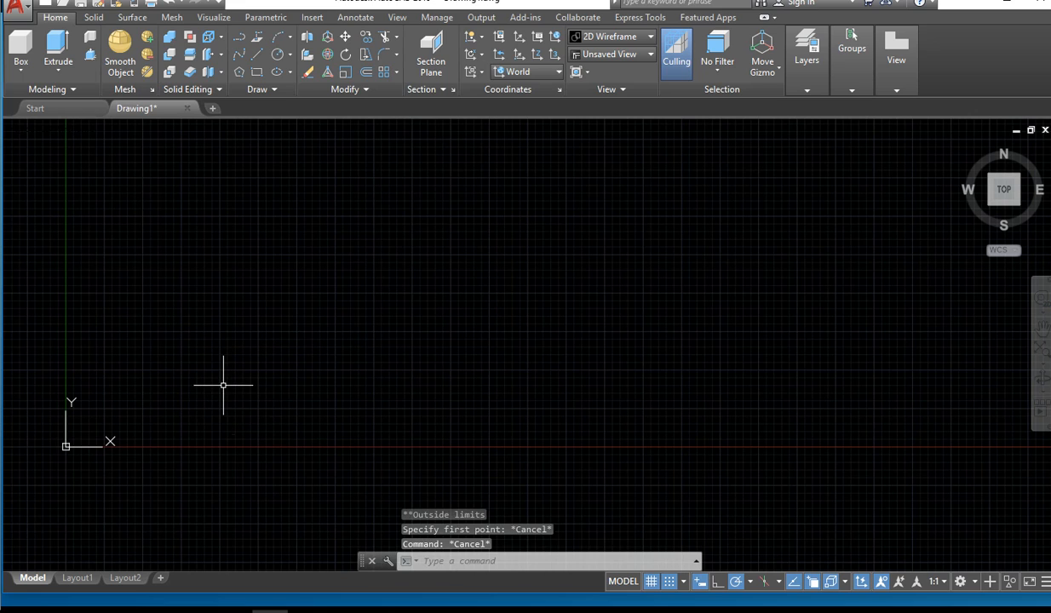
pyautogui.click(201, 404)
pyautogui.scroll(-1, 155, 398)
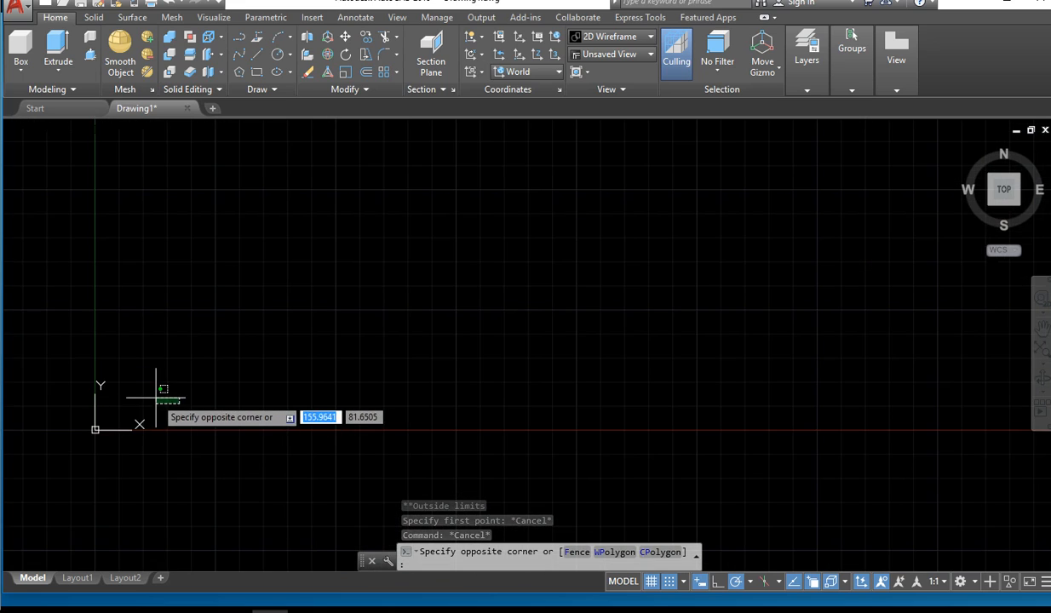
pyautogui.scroll(3, 158, 397)
pyautogui.click(203, 377)
pyautogui.scroll(-3, 161, 426)
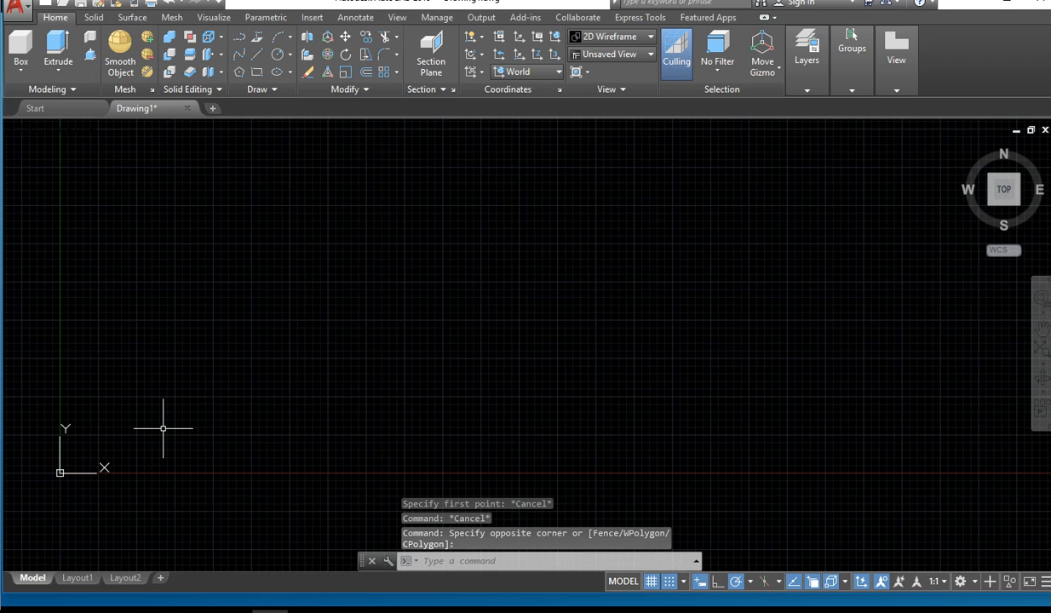
# Step: Draw a small closed triangle with the Line command, close to the origin inside the limits, its steeper side about 1.12 units long
pyautogui.moveTo(159, 426); pyautogui.dragTo(474, 321, button='middle')
pyautogui.scroll(5, 390, 347)
pyautogui.moveTo(336, 365); pyautogui.dragTo(705, 288, button='middle')
pyautogui.scroll(3, 585, 277)
pyautogui.moveTo(387, 358); pyautogui.dragTo(924, 136, button='middle')
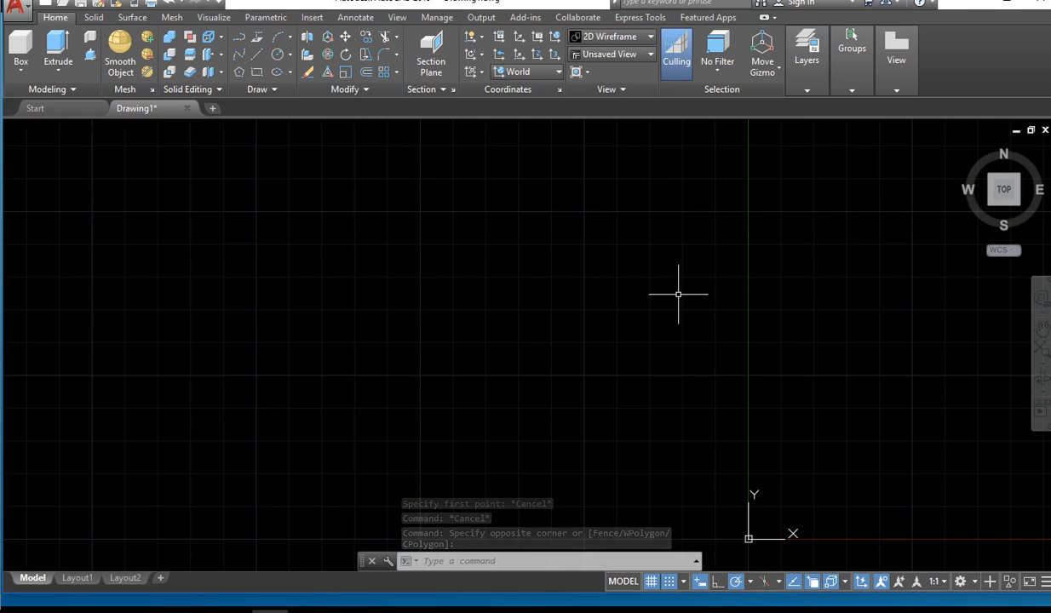
pyautogui.moveTo(678, 293); pyautogui.dragTo(216, 203, button='middle')
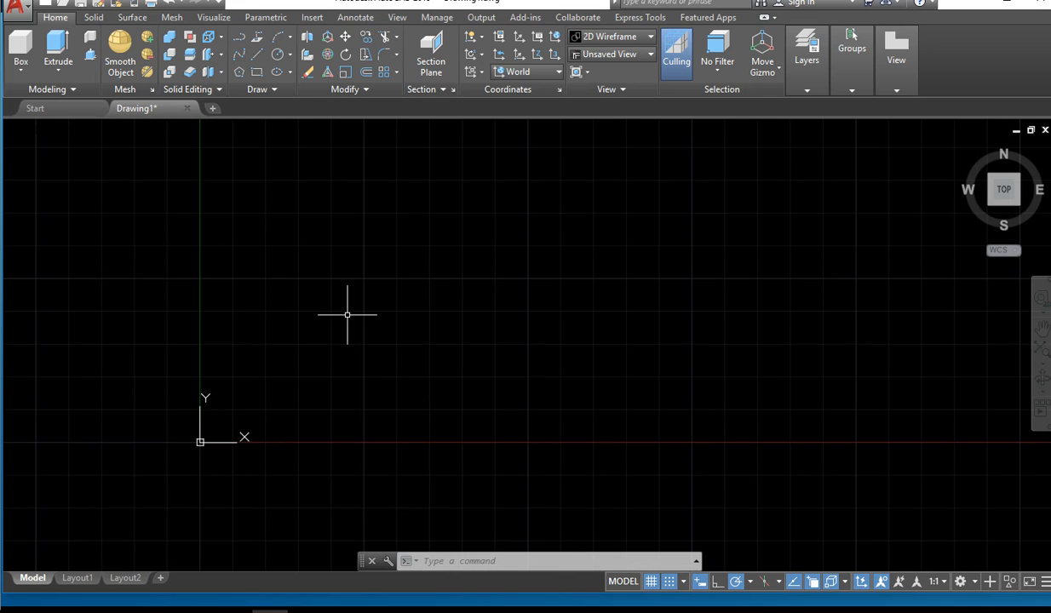
pyautogui.scroll(4, 265, 391)
pyautogui.moveTo(232, 412); pyautogui.dragTo(506, 256, button='middle')
pyautogui.scroll(-2, 438, 314)
pyautogui.moveTo(441, 312); pyautogui.dragTo(352, 370, button='middle')
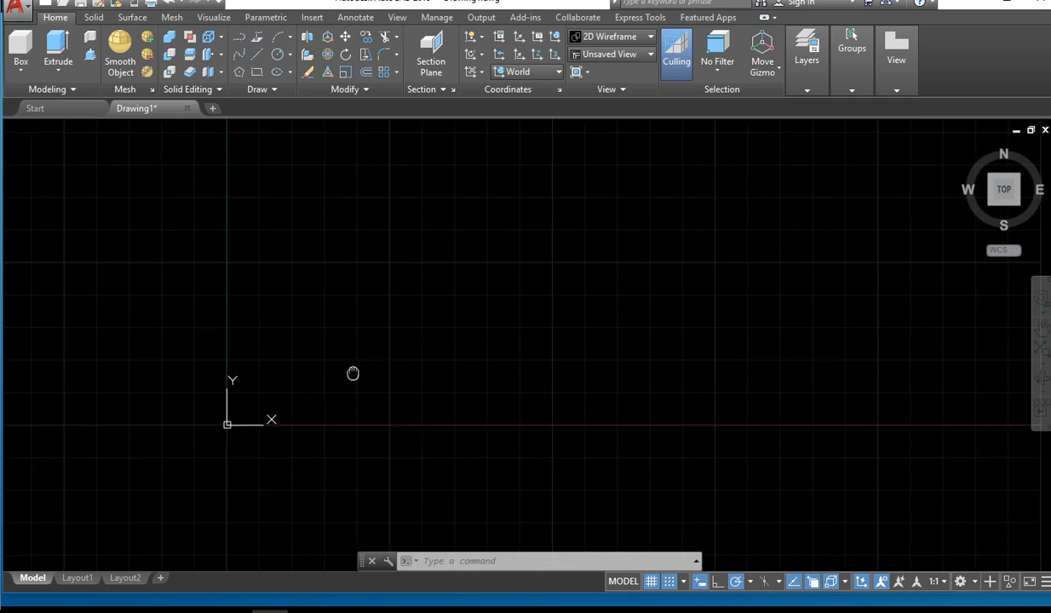
pyautogui.write('l')
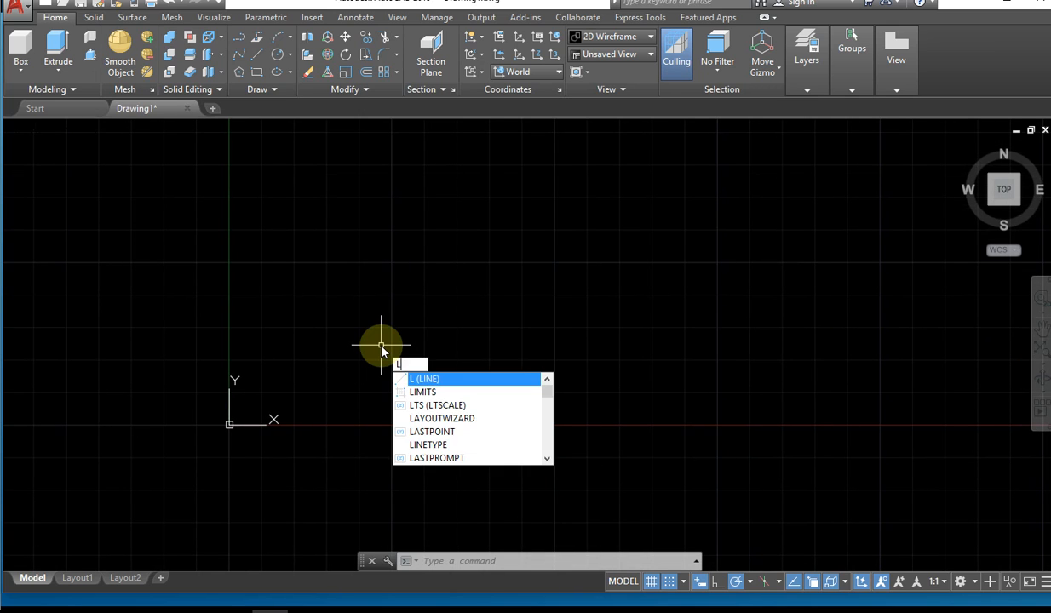
pyautogui.press('Return')
pyautogui.click(295, 358)
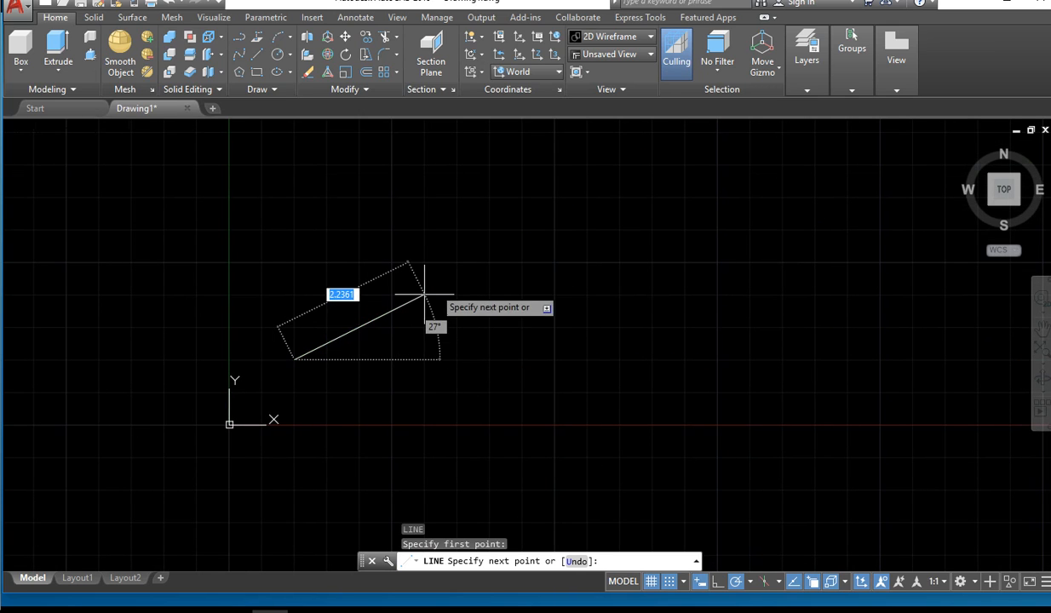
pyautogui.scroll(-6, 460, 329)
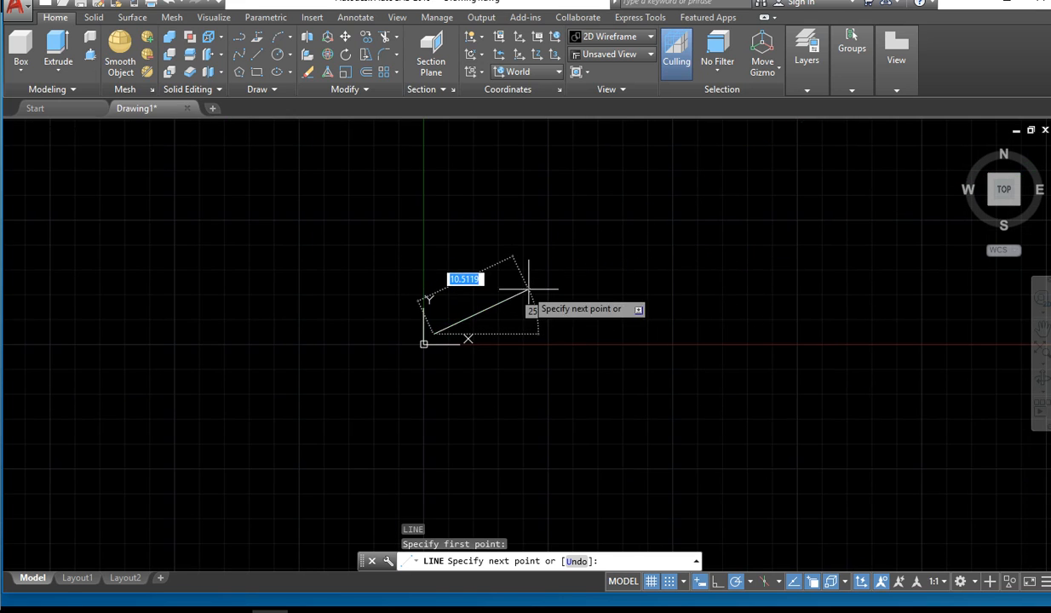
pyautogui.scroll(6, 488, 312)
pyautogui.scroll(5, 290, 350)
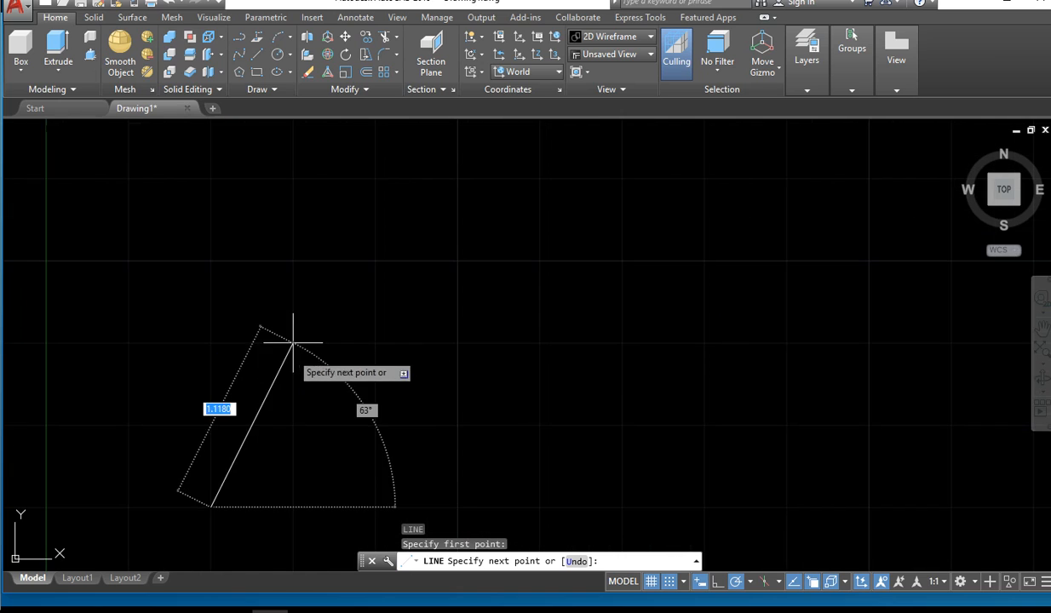
pyautogui.click(375, 342)
pyautogui.scroll(-5, 375, 350)
pyautogui.click(398, 405)
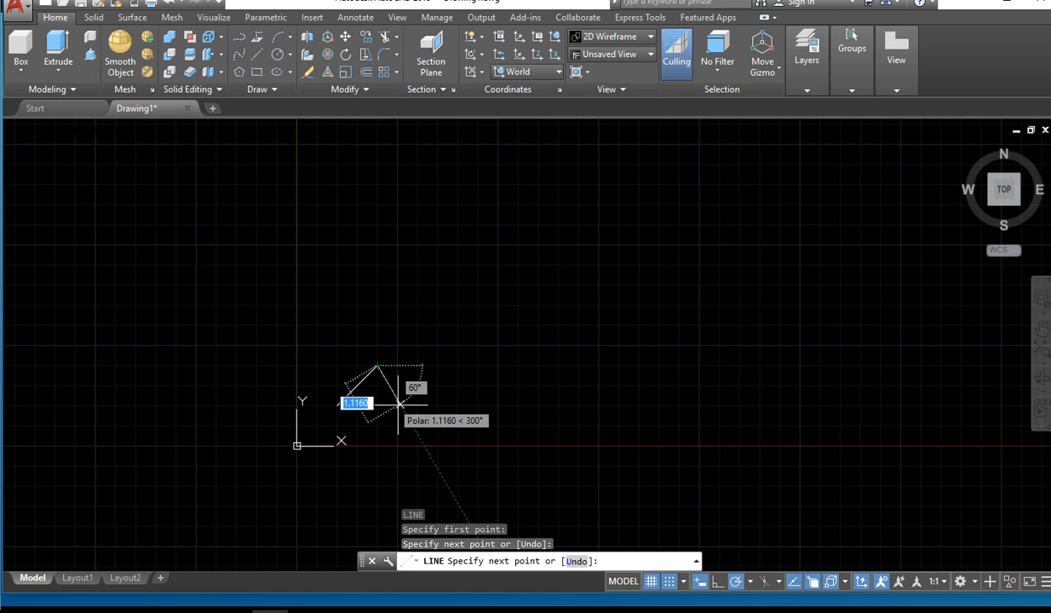
pyautogui.click(357, 405)
pyautogui.click(338, 405)
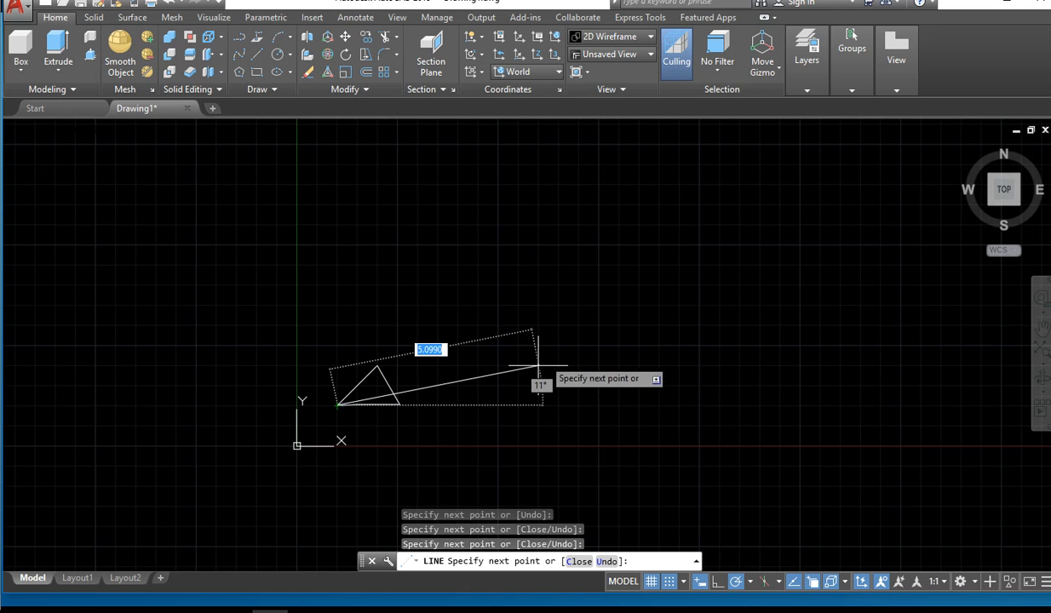
pyautogui.press('Escape')
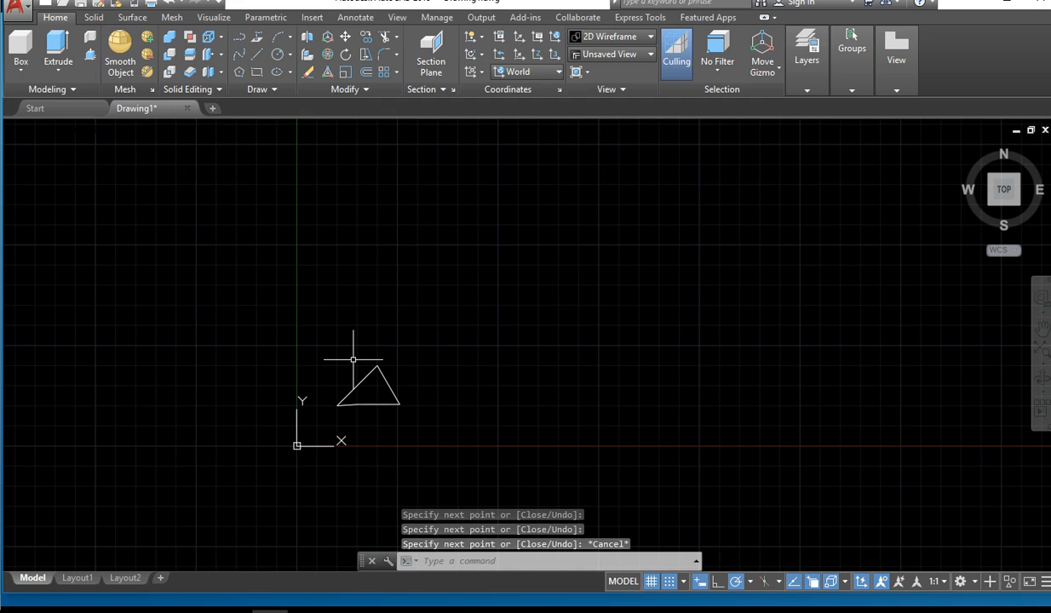
pyautogui.write('l')
pyautogui.press('Return')
pyautogui.click(339, 371)
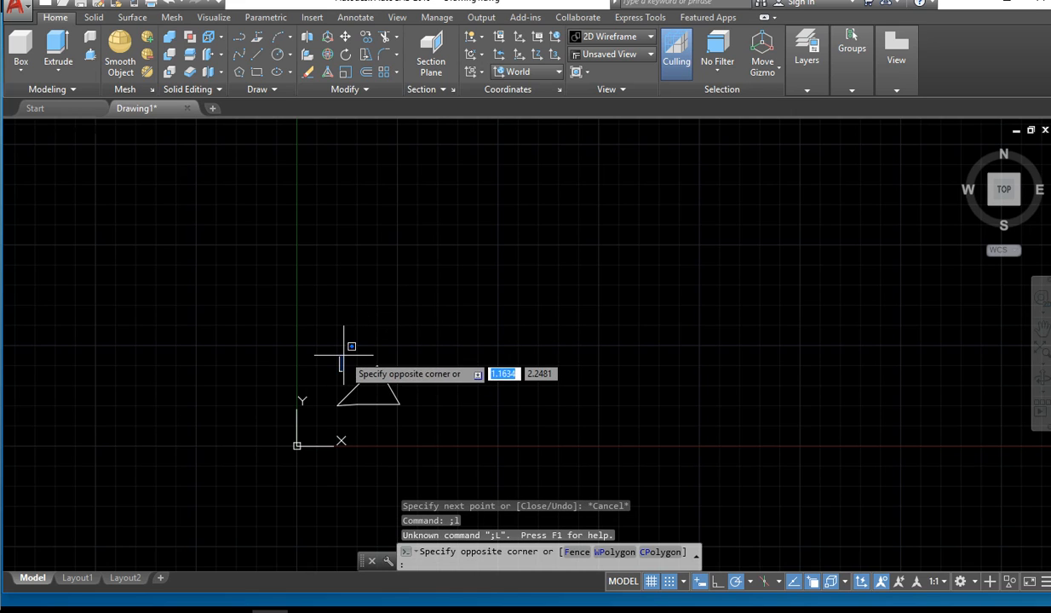
pyautogui.write('lo')
pyautogui.press('Escape')
pyautogui.press('Escape')
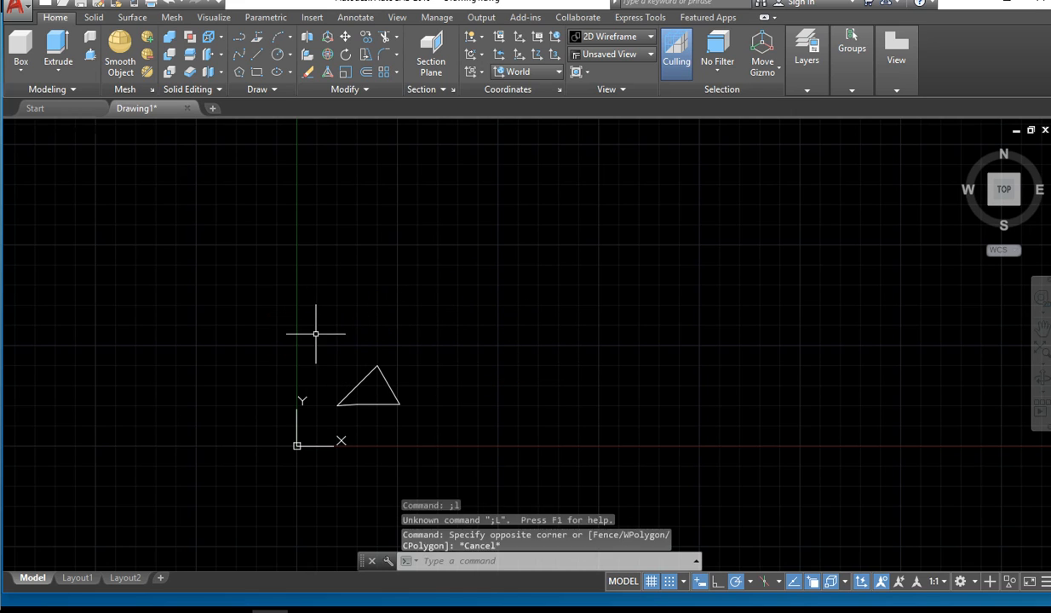
# Step: Draw a long line from directly above the triangle's left corner, slanting up to the right within the limits
pyautogui.write('l')
pyautogui.press('Return')
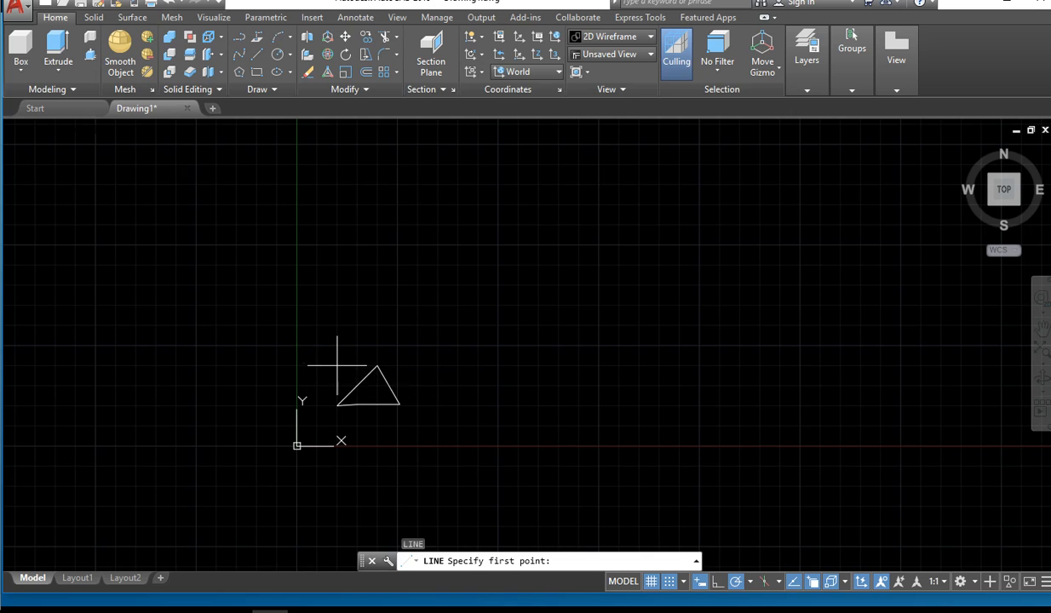
pyautogui.click(338, 365)
pyautogui.click(635, 204)
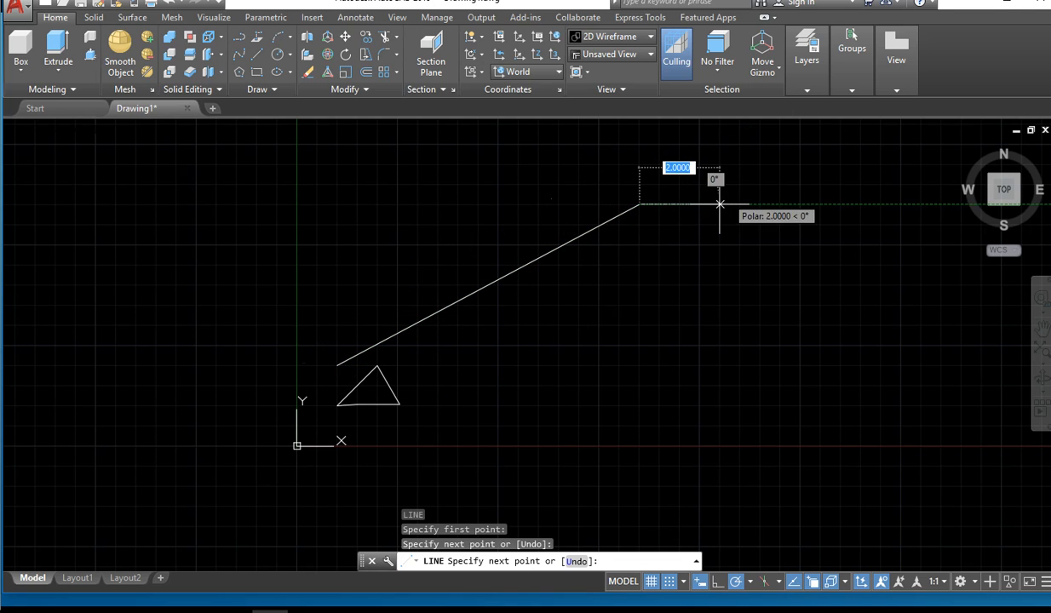
# Step: Try to continue the long line from its upper end to several points outside the 10 by 10 limits
pyautogui.scroll(2, 797, 189)
pyautogui.scroll(-6, 776, 177)
pyautogui.moveTo(703, 258); pyautogui.dragTo(421, 462, button='middle')
pyautogui.click(719, 234)
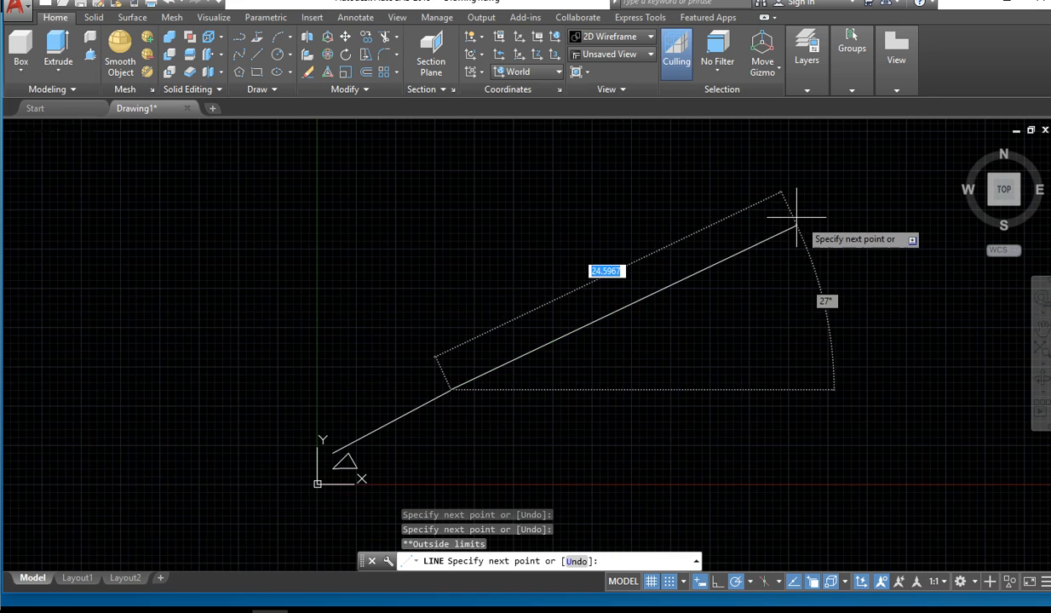
pyautogui.click(796, 218)
pyautogui.click(741, 224)
pyautogui.click(695, 163)
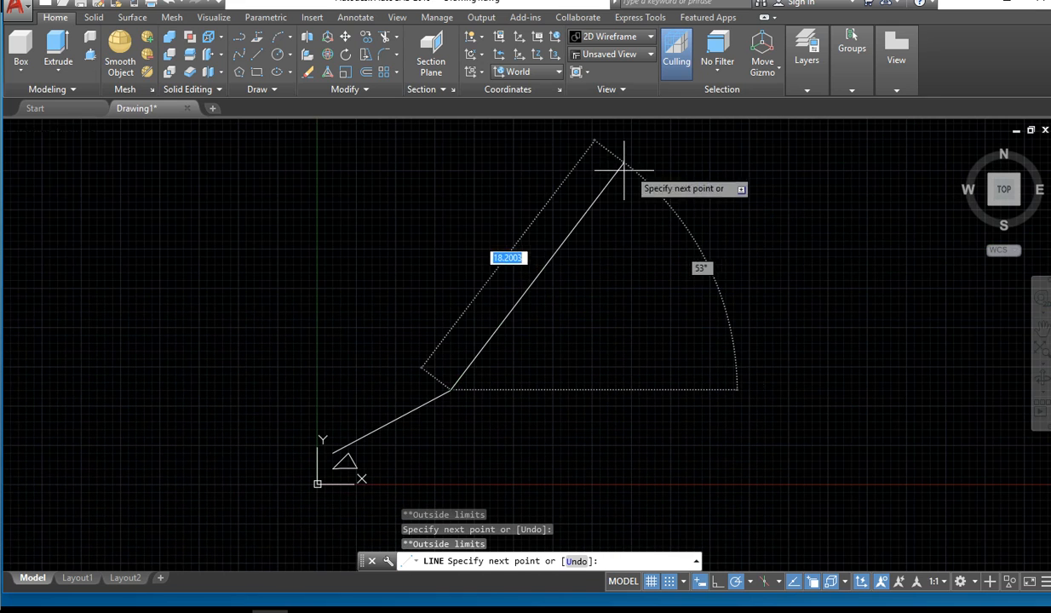
pyautogui.click(791, 374)
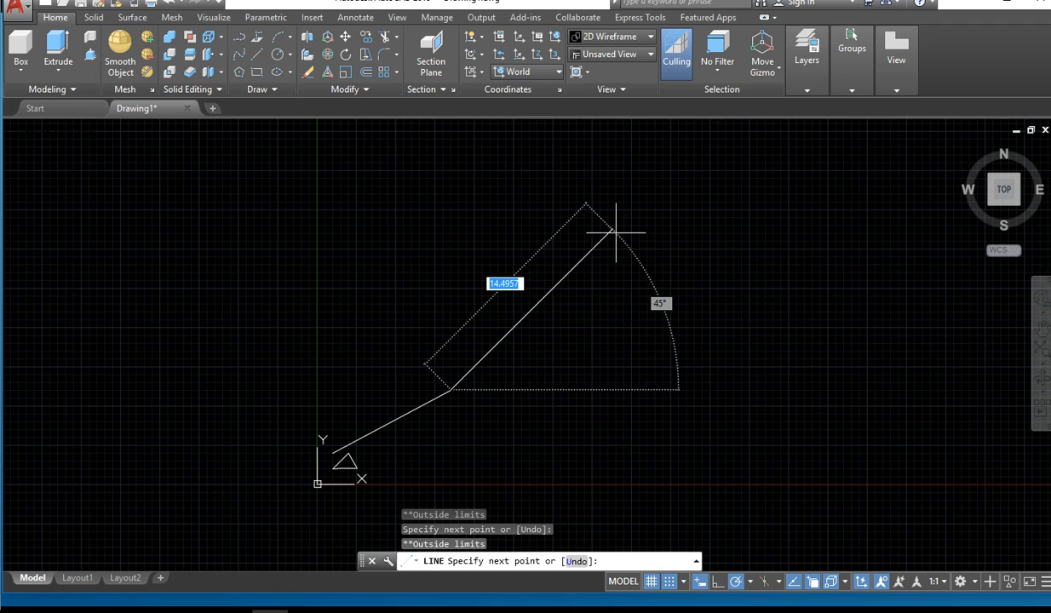
pyautogui.click(749, 326)
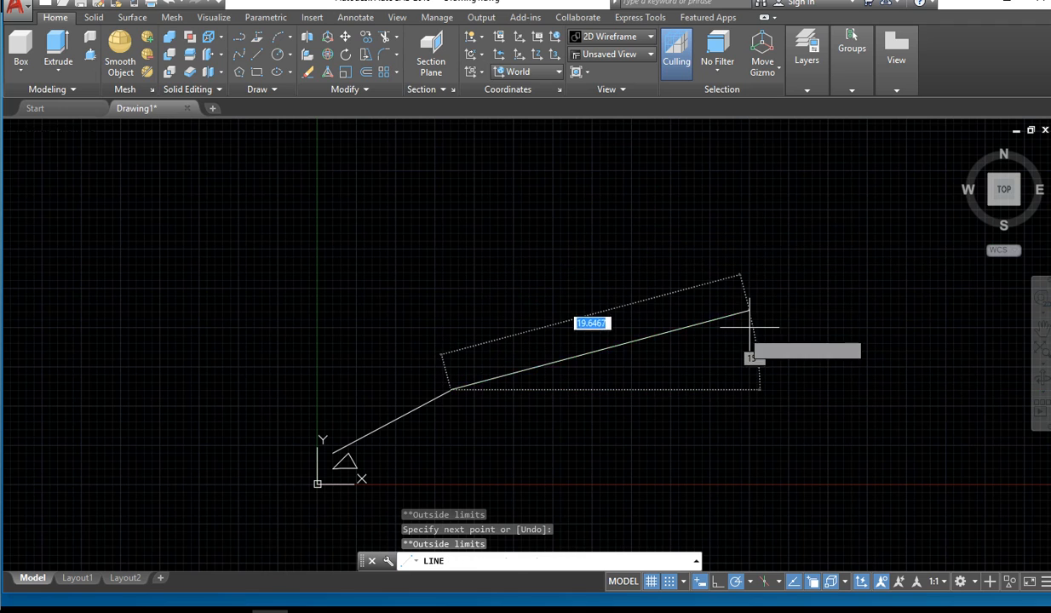
# Step: Continue the line with connected zigzag segments inside the limits, across the long slanted line, ending at a point above the small triangle
pyautogui.click(400, 442)
pyautogui.click(379, 429)
pyautogui.click(379, 399)
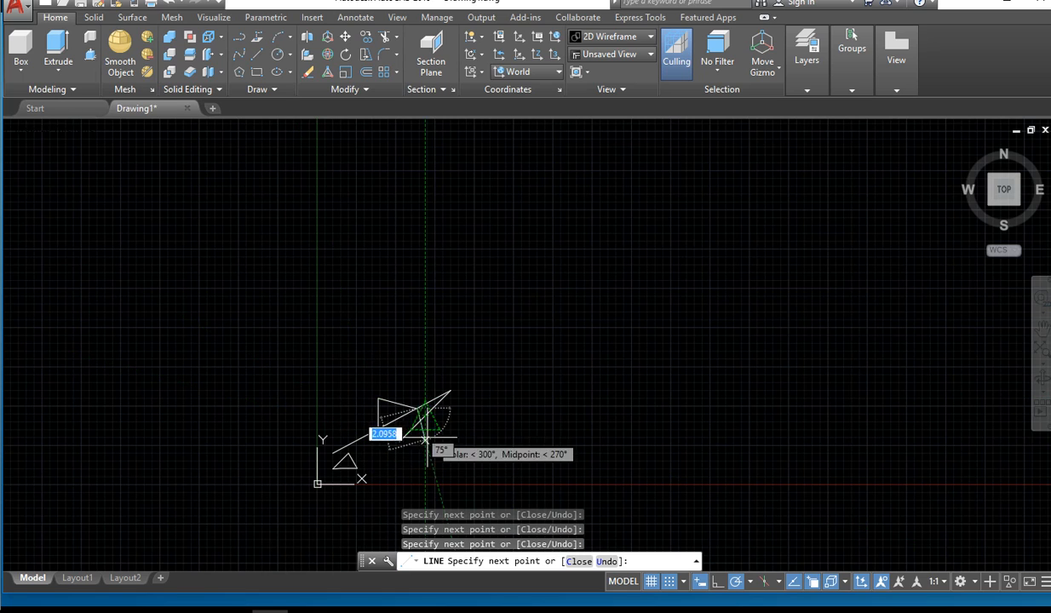
pyautogui.click(348, 426)
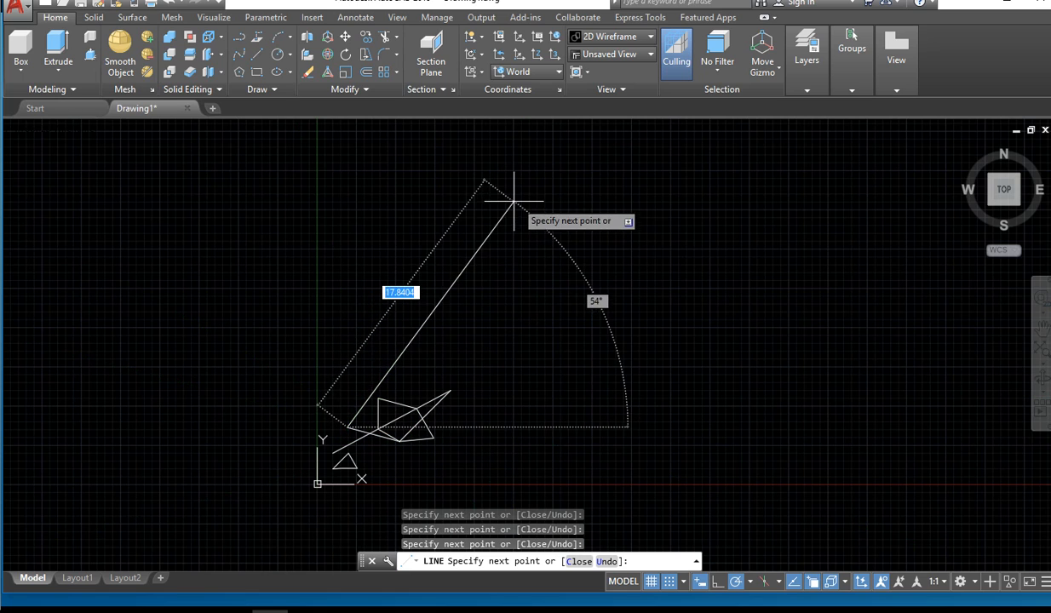
# Step: Try to extend the zigzag to several points outside the drawing limits, and leave the Line command
pyautogui.click(603, 218)
pyautogui.click(671, 240)
pyautogui.click(837, 249)
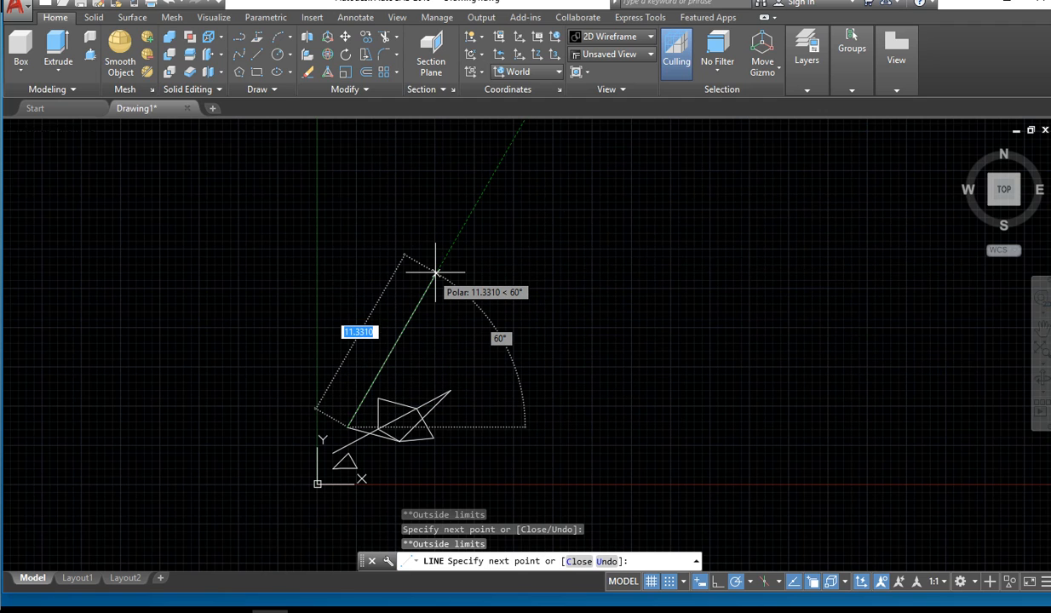
pyautogui.press('Escape')
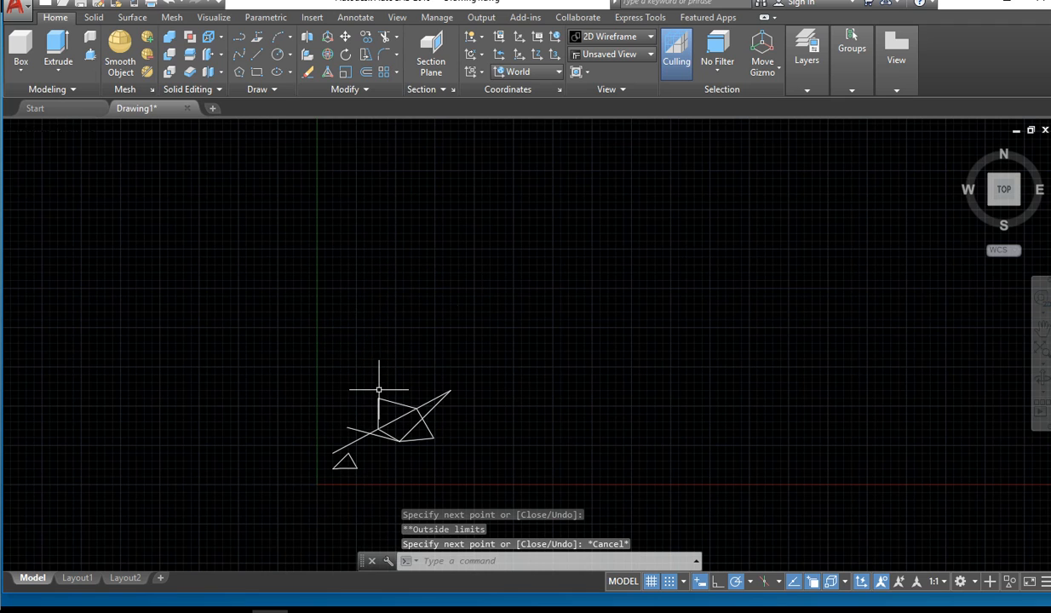
# Step: Examine the triangle and the connected lines near the origin, both up close and against the surrounding empty grid
pyautogui.scroll(5, 366, 400)
pyautogui.moveTo(368, 400); pyautogui.dragTo(319, 226, button='middle')
pyautogui.scroll(-2, 321, 247)
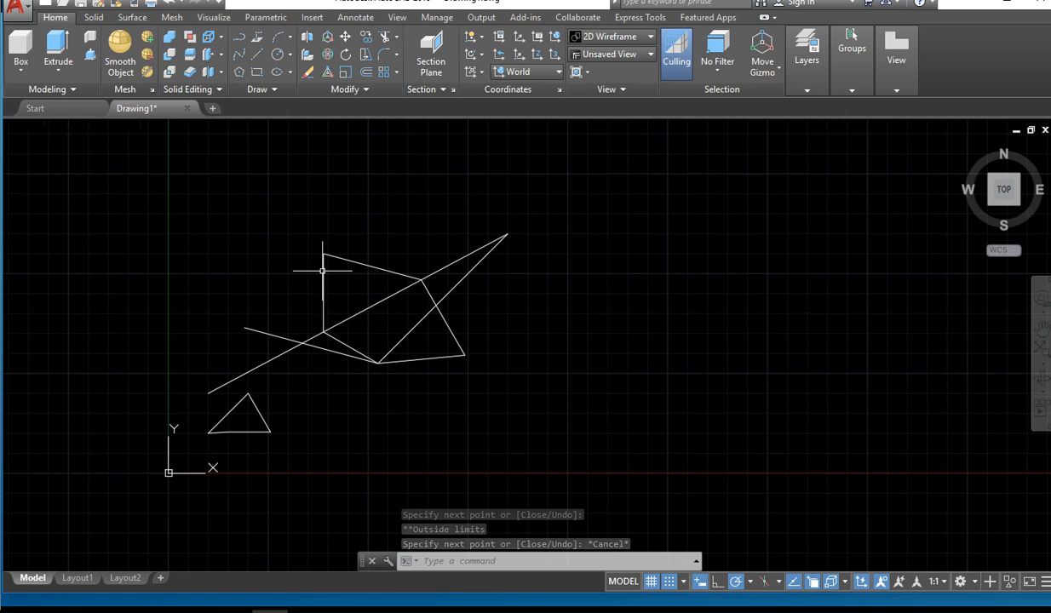
pyautogui.scroll(2, 342, 300)
pyautogui.scroll(-2, 339, 299)
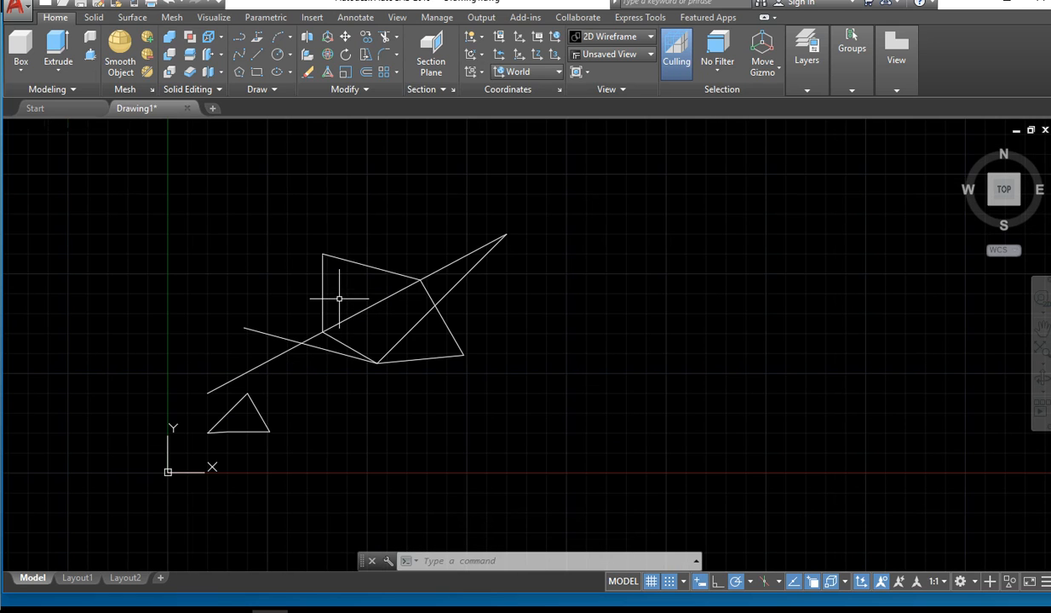
pyautogui.scroll(4, 183, 262)
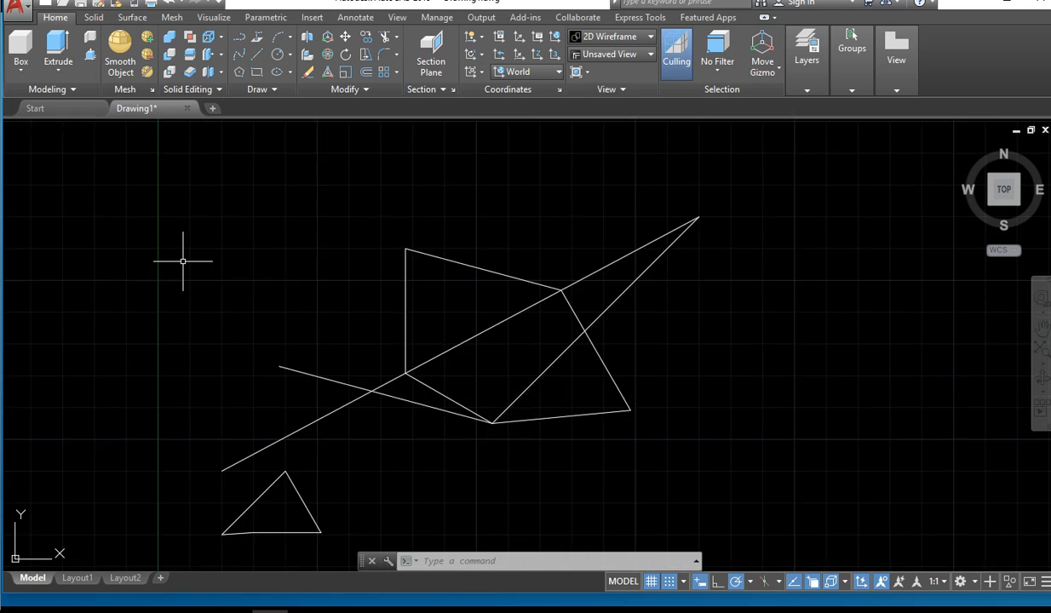
pyautogui.scroll(-4, 164, 201)
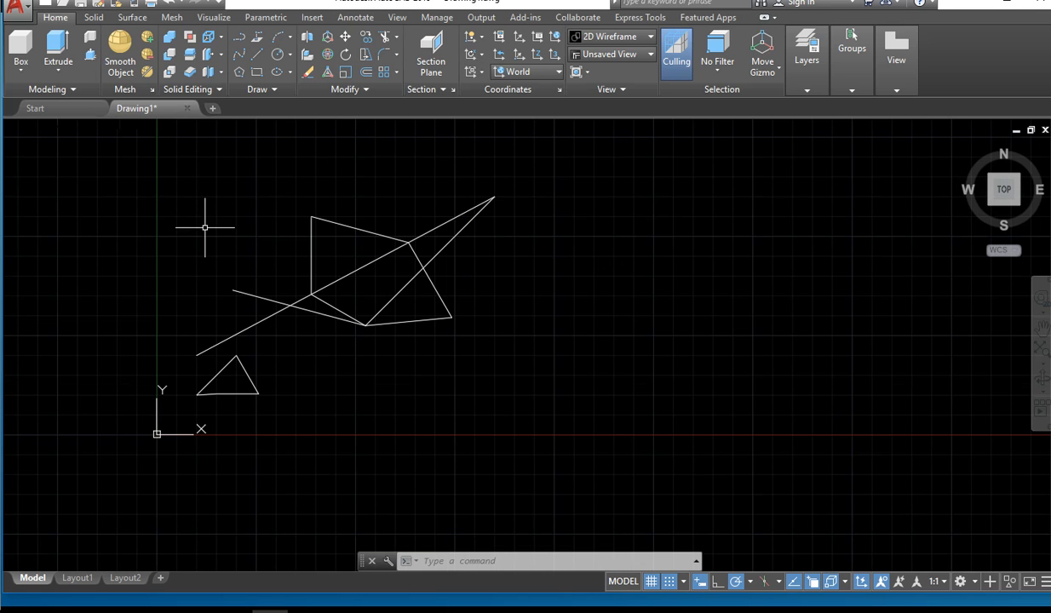
pyautogui.scroll(2, 205, 226)
pyautogui.moveTo(202, 230)
pyautogui.mouseDown(button='middle')
pyautogui.moveTo(237, 272)
pyautogui.moveTo(220, 383)
pyautogui.moveTo(235, 232)
pyautogui.mouseUp(button='middle')
pyautogui.scroll(-3, 192, 368)
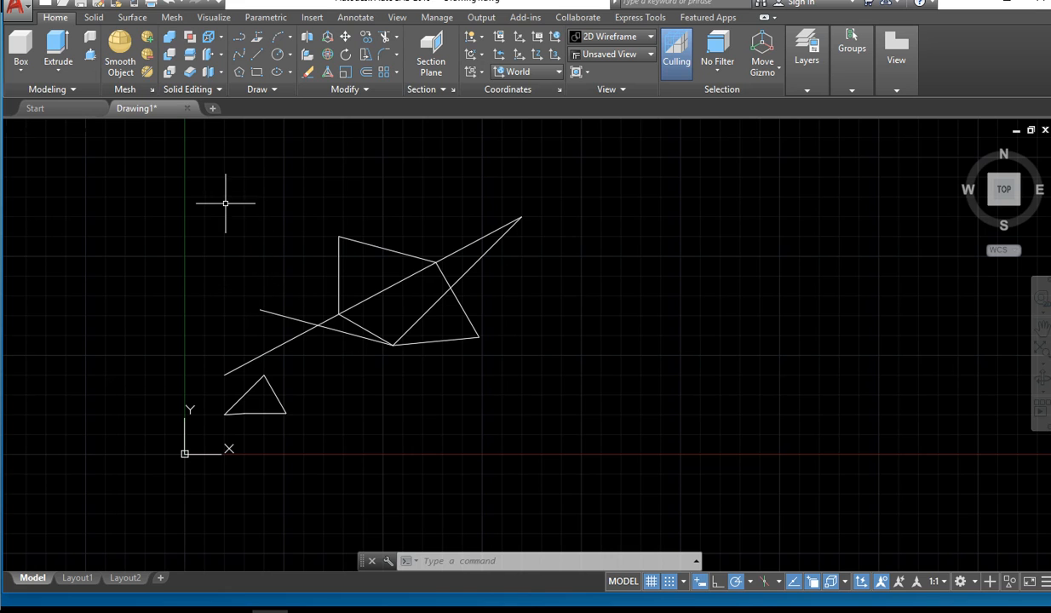
pyautogui.scroll(2, 234, 257)
pyautogui.scroll(-4, 214, 302)
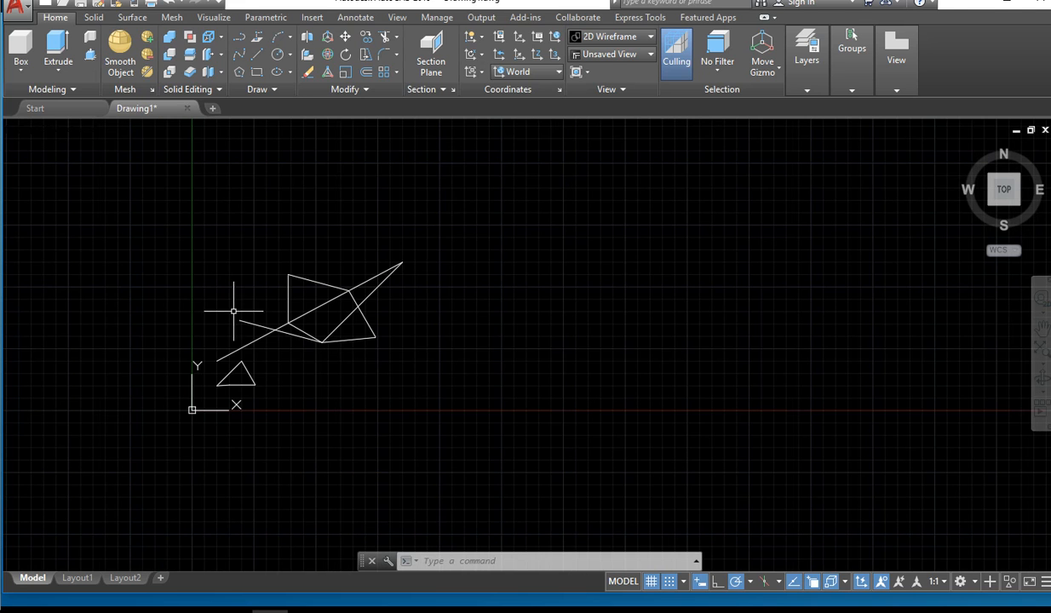
pyautogui.moveTo(233, 311)
pyautogui.mouseDown(button='middle')
pyautogui.moveTo(242, 291)
pyautogui.moveTo(227, 305)
pyautogui.mouseUp(button='middle')
pyautogui.scroll(4, 235, 309)
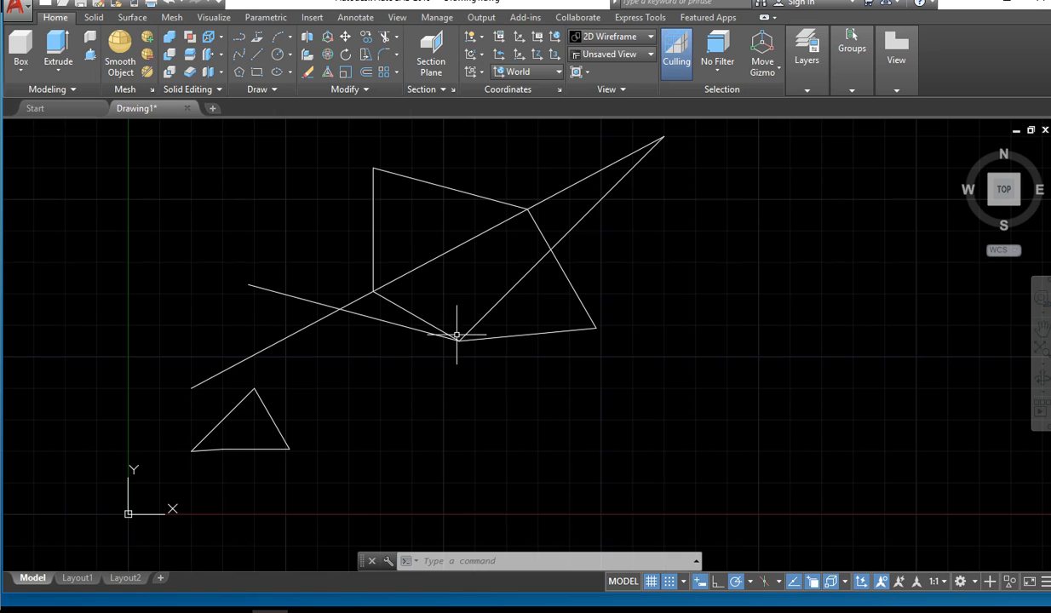
pyautogui.scroll(-5, 554, 368)
pyautogui.scroll(1, 554, 368)
pyautogui.scroll(-3, 560, 369)
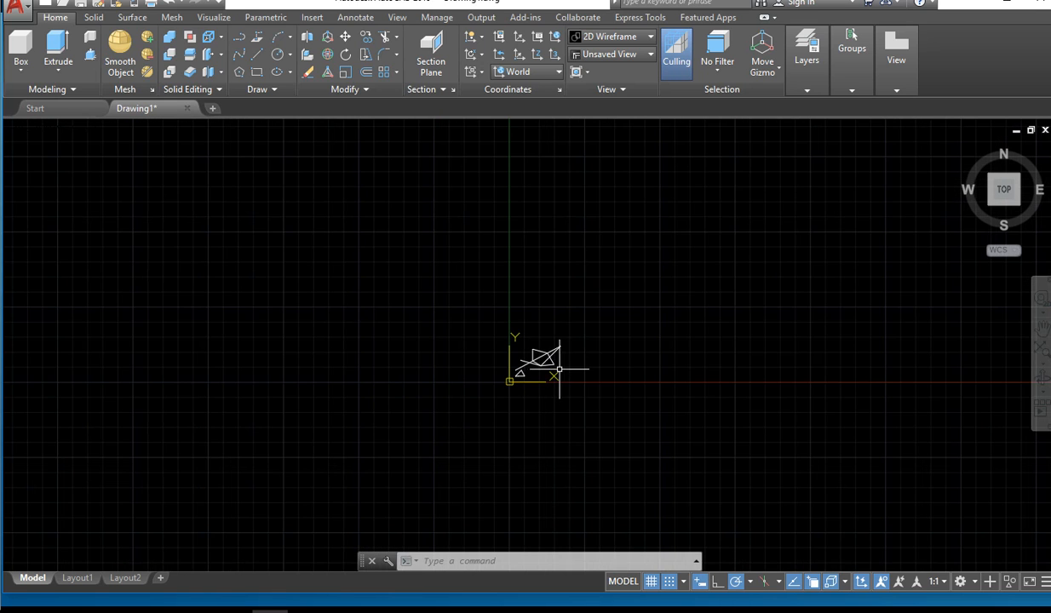
pyautogui.moveTo(560, 369)
pyautogui.mouseDown(button='middle')
pyautogui.moveTo(594, 364)
pyautogui.moveTo(375, 385)
pyautogui.moveTo(157, 389)
pyautogui.moveTo(274, 359)
pyautogui.moveTo(491, 369)
pyautogui.mouseUp(button='middle')
pyautogui.scroll(2, 36, 393)
pyautogui.scroll(1, 392, 371)
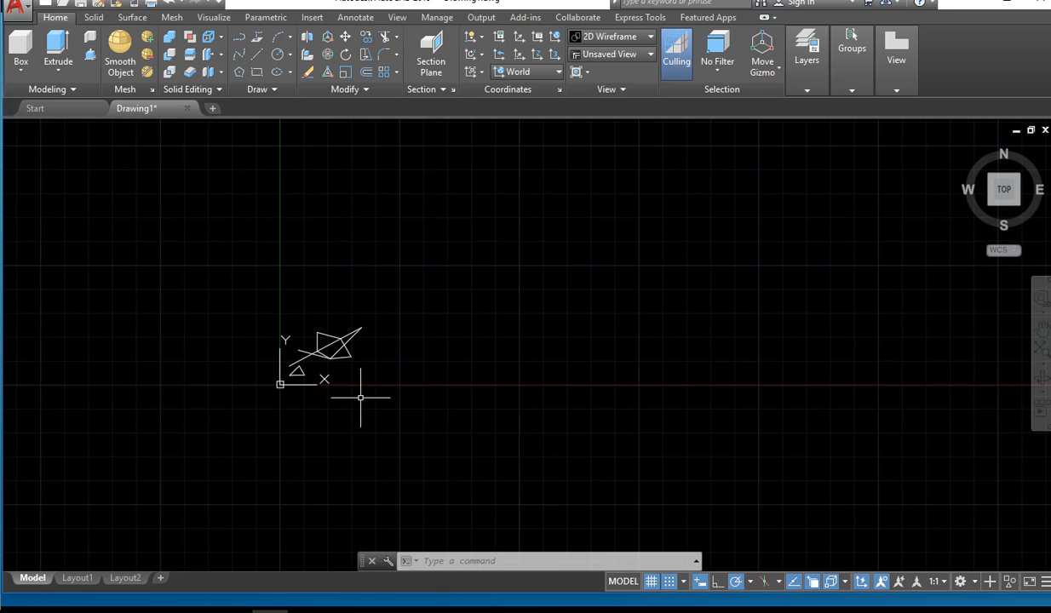
pyautogui.scroll(1, 344, 392)
pyautogui.moveTo(359, 364); pyautogui.dragTo(378, 410, button='middle')
pyautogui.scroll(4, 345, 387)
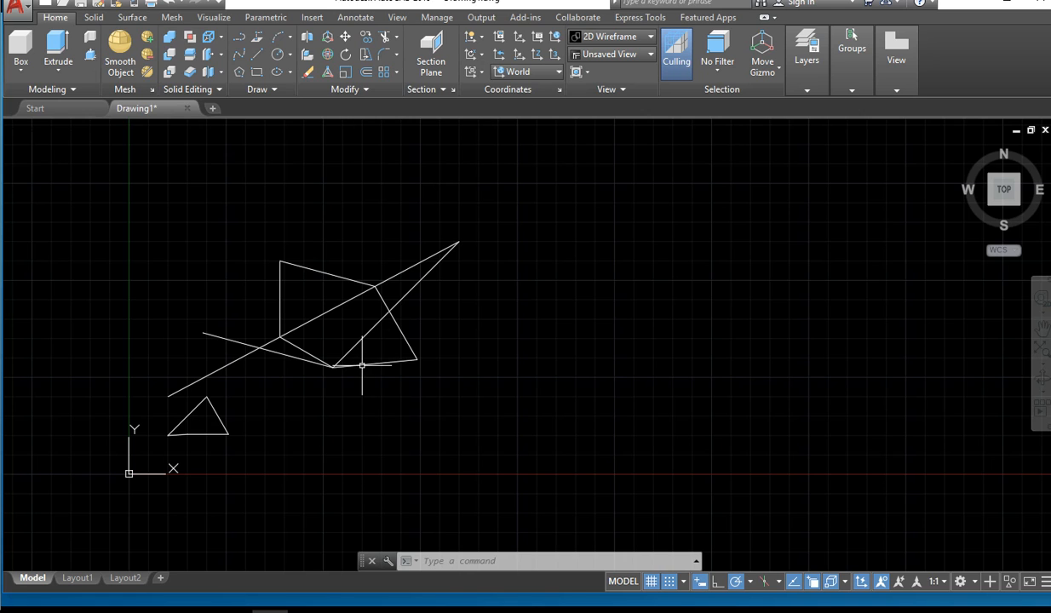
# Step: Undo the recent view changes and clear any pending command
pyautogui.hotkey('ctrl', 'z')
pyautogui.scroll(-3, 403, 417)
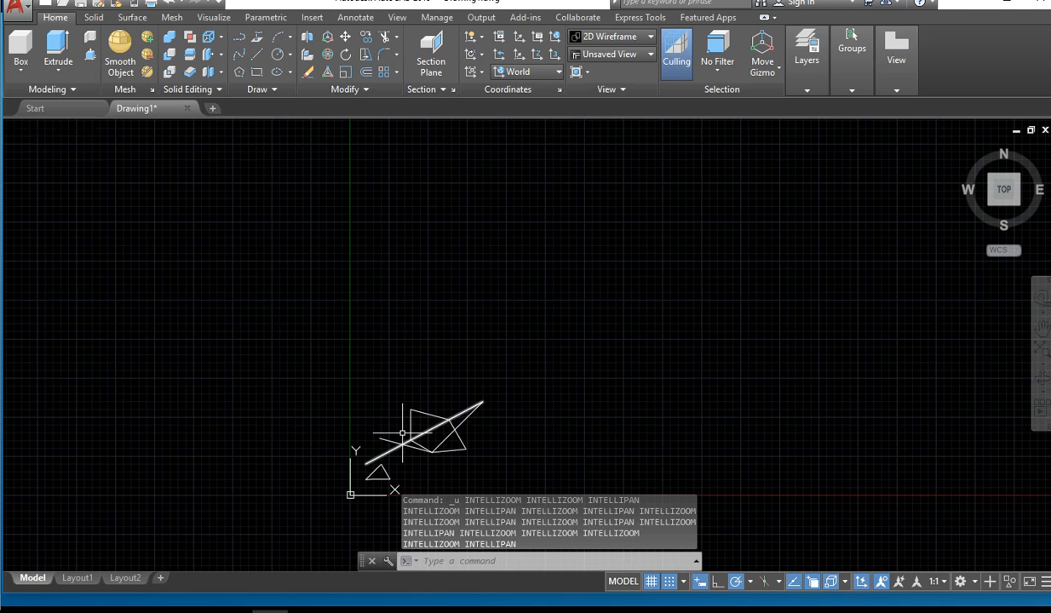
pyautogui.press('Escape')
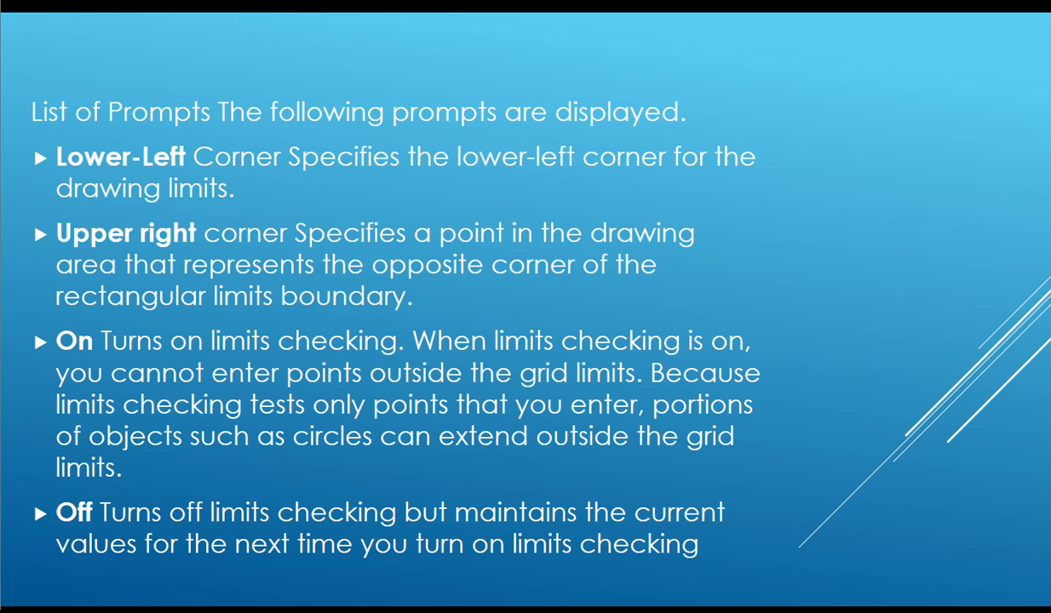
pyautogui.click(43, 592)
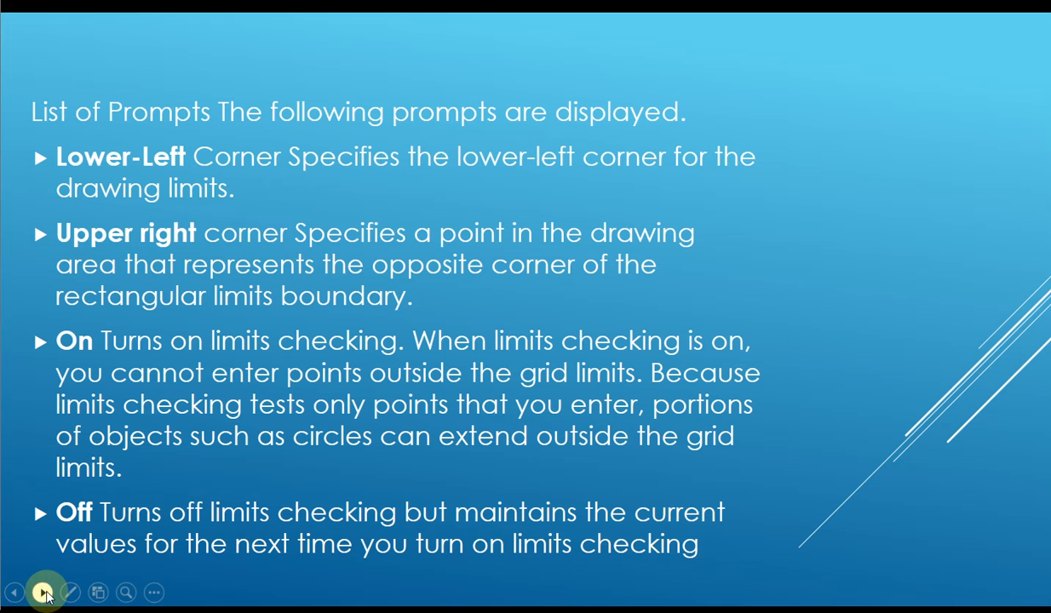
pyautogui.click(43, 593)
pyautogui.click(42, 592)
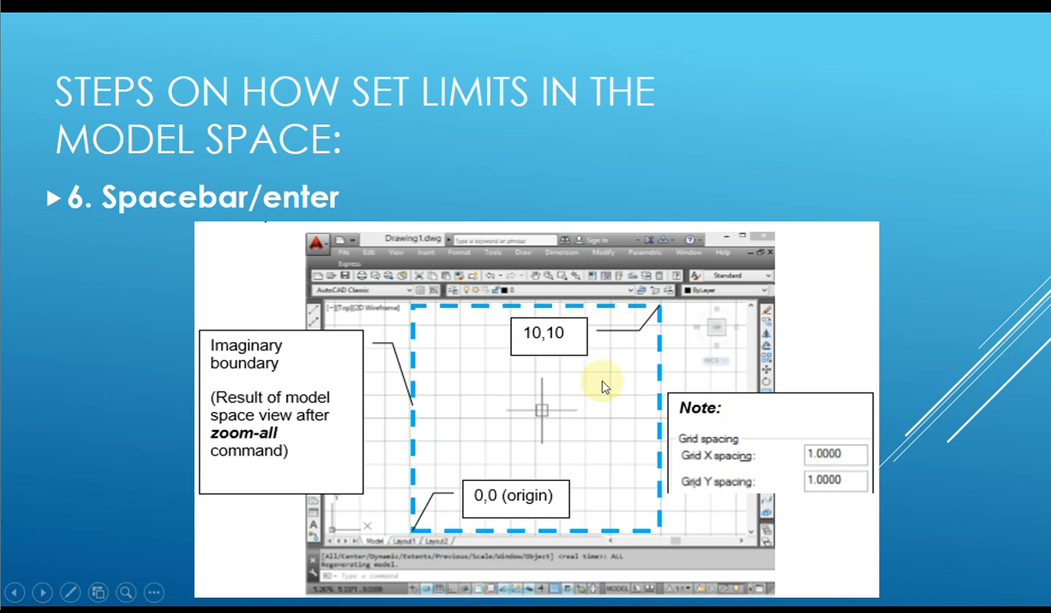
pyautogui.click(16, 594)
pyautogui.click(15, 593)
pyautogui.click(16, 593)
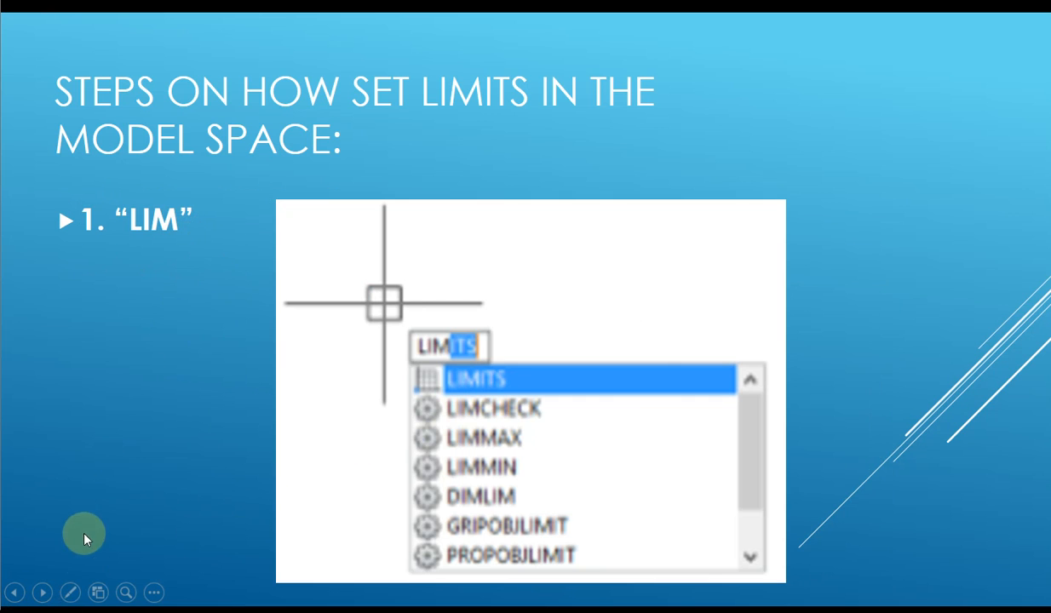
pyautogui.click(43, 593)
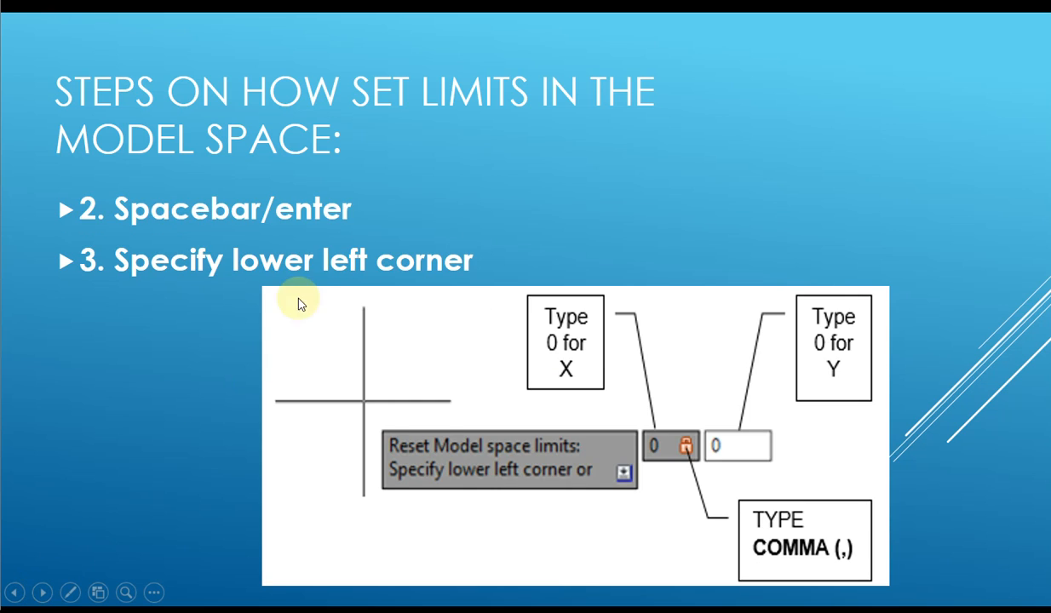
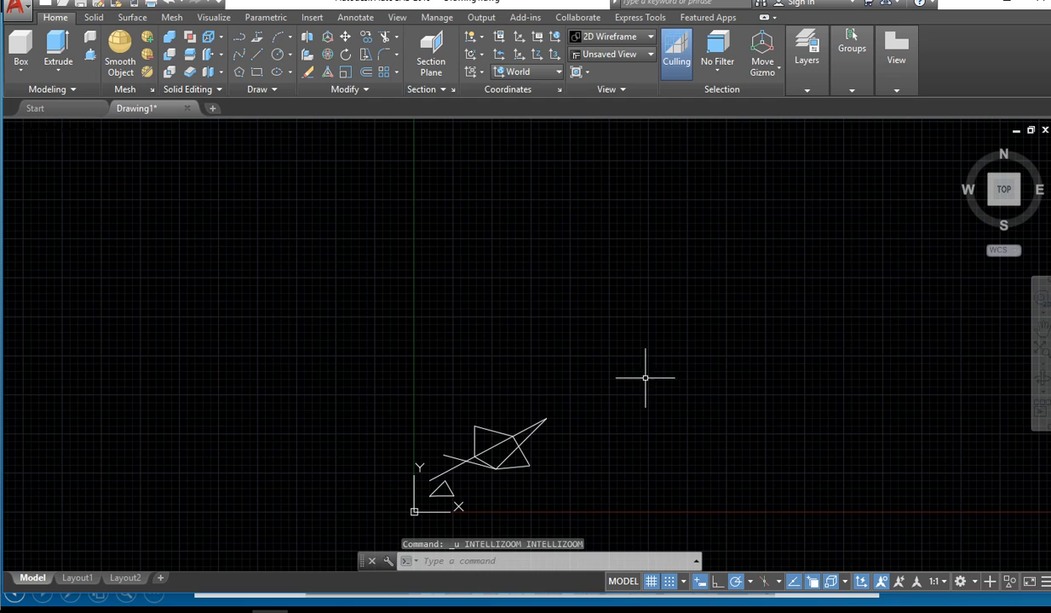
# Step: Select the triangle and all the connected test lines near the origin together and erase them
pyautogui.click(646, 377)
pyautogui.click(417, 507)
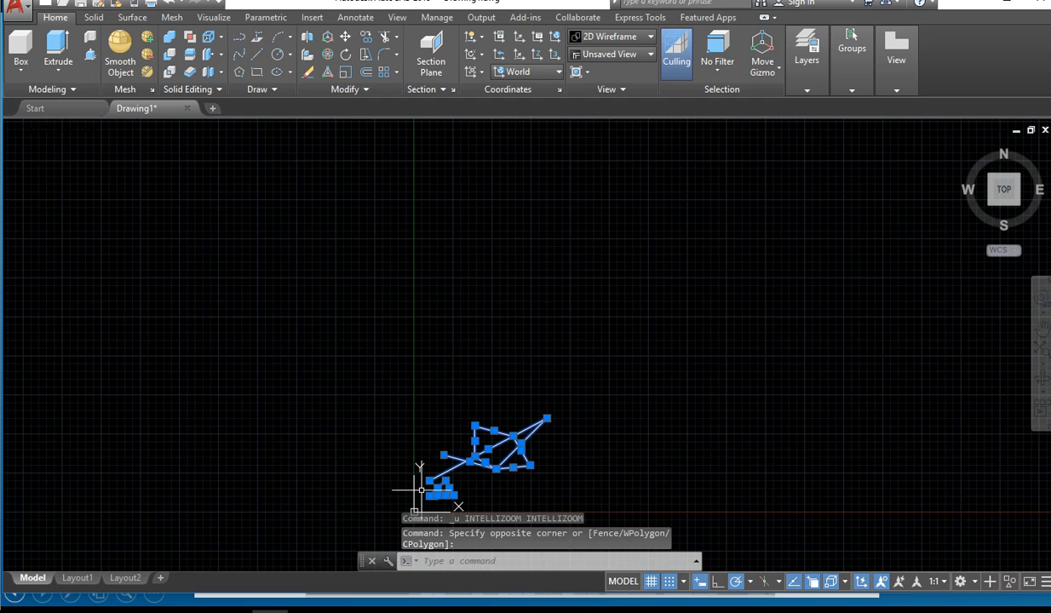
pyautogui.press('Delete')
# Step: Draw a horizontal line 10 units long to the right, starting on the Y axis 2.5 units above the origin
pyautogui.moveTo(445, 489)
pyautogui.mouseDown(button='middle')
pyautogui.moveTo(460, 482)
pyautogui.moveTo(446, 437)
pyautogui.moveTo(352, 321)
pyautogui.mouseUp(button='middle')
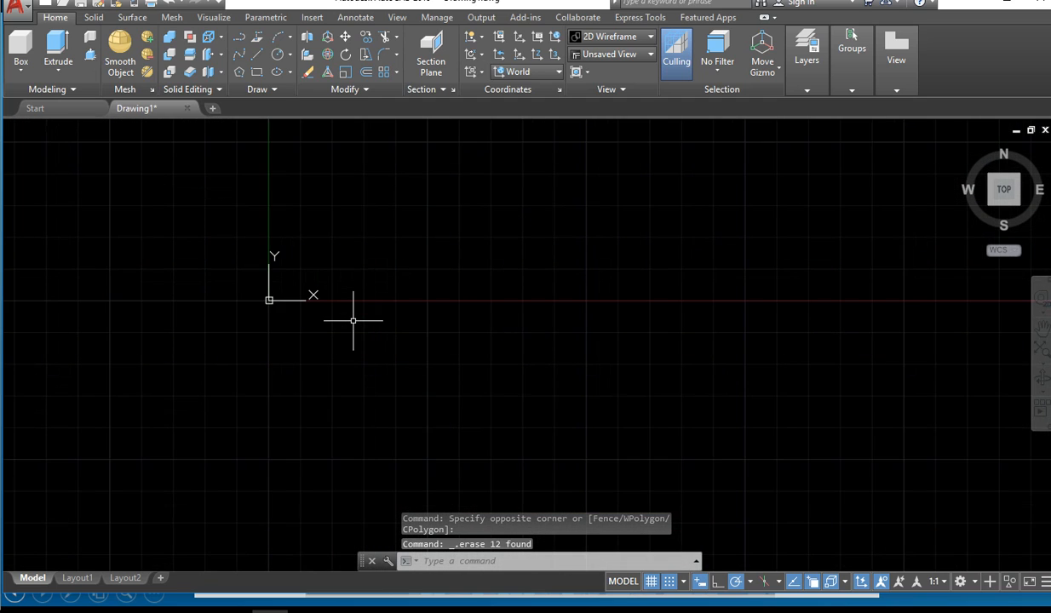
pyautogui.scroll(2, 351, 314)
pyautogui.moveTo(337, 240); pyautogui.dragTo(357, 430, button='middle')
pyautogui.scroll(-1, 346, 377)
pyautogui.moveTo(336, 364)
pyautogui.mouseDown(button='middle')
pyautogui.moveTo(335, 378)
pyautogui.moveTo(377, 415)
pyautogui.mouseUp(button='middle')
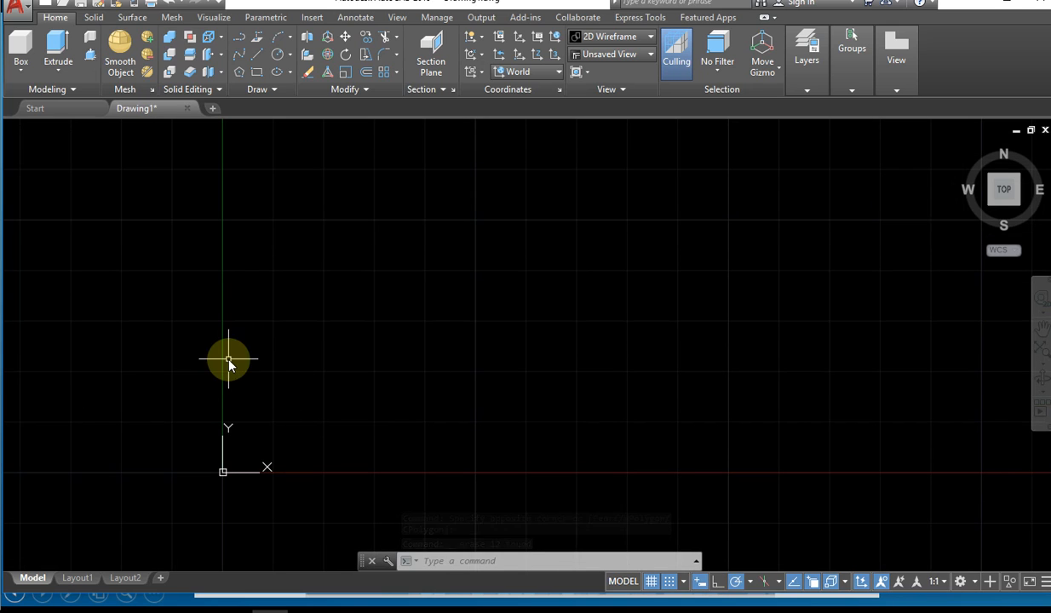
pyautogui.write('l')
pyautogui.press('Return')
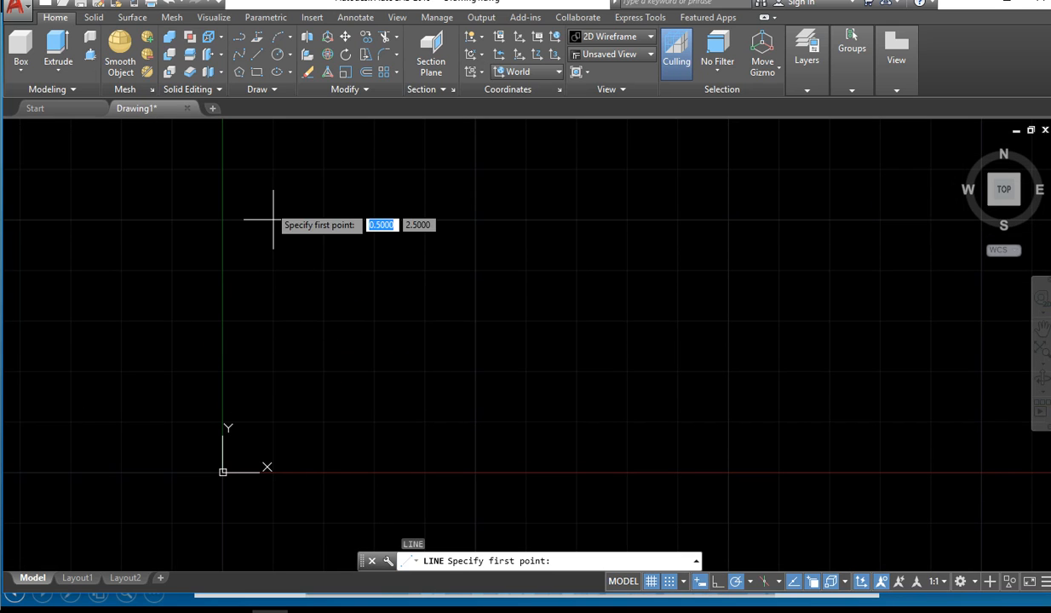
pyautogui.click(223, 220)
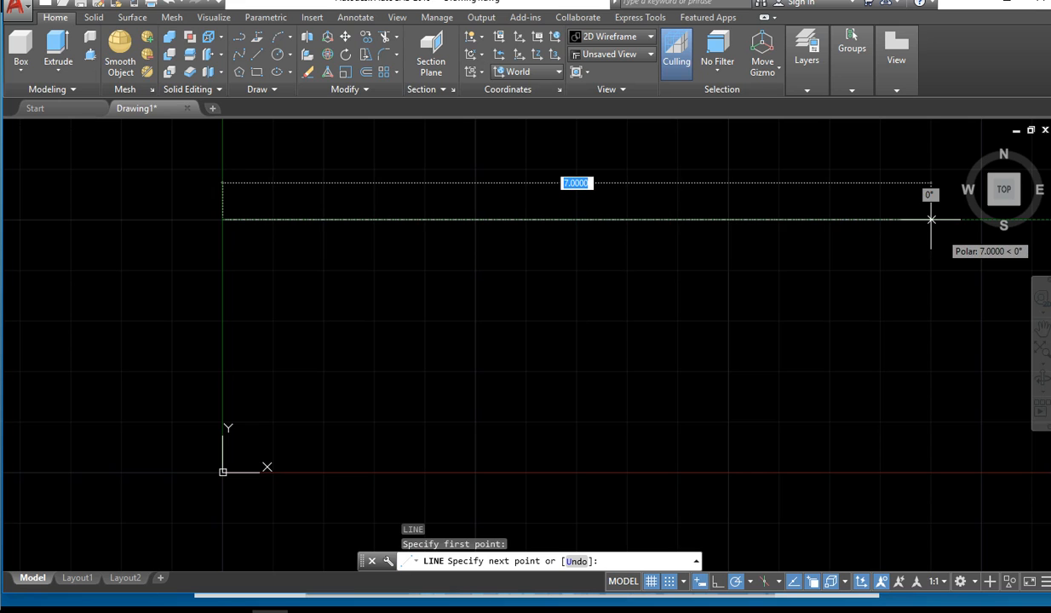
pyautogui.moveTo(625, 321); pyautogui.dragTo(159, 352, button='middle')
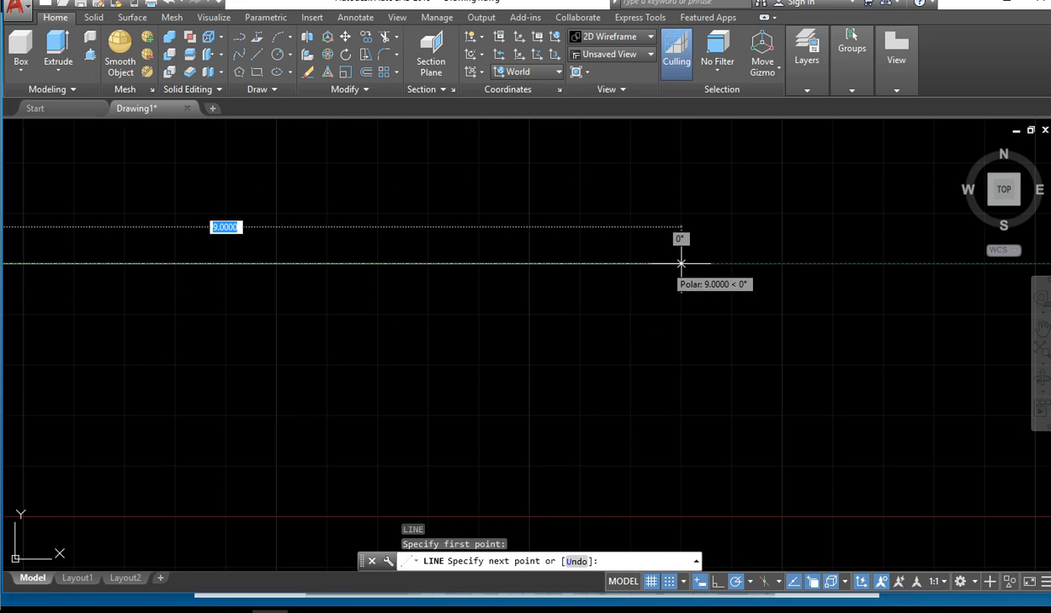
pyautogui.scroll(-3, 680, 263)
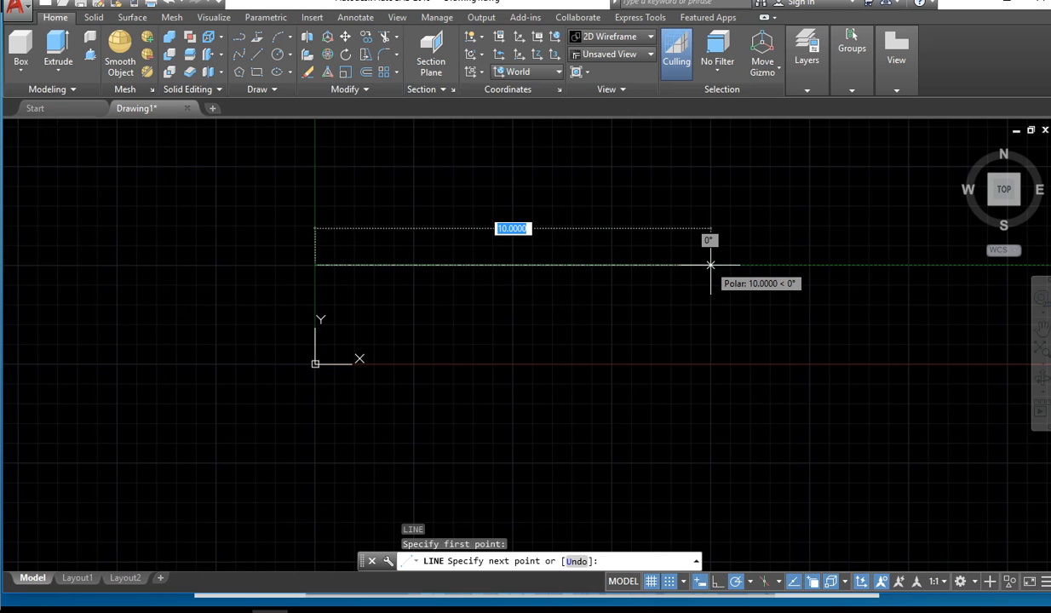
pyautogui.click(710, 265)
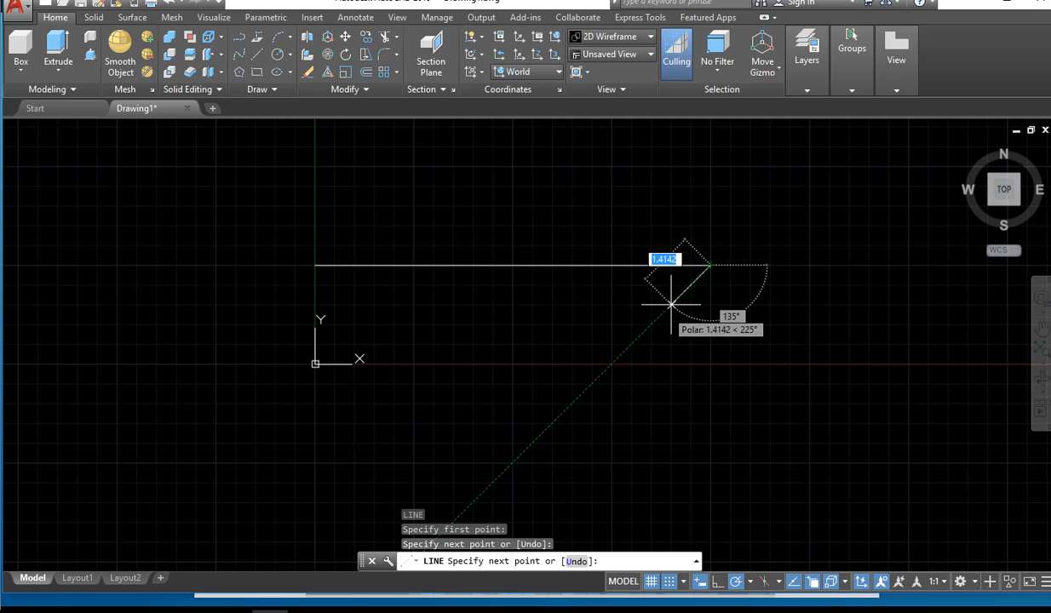
# Step: Try to continue from the horizontal line's right end to a point outside the limits, and end the Line command
pyautogui.click(830, 147)
pyautogui.click(830, 147)
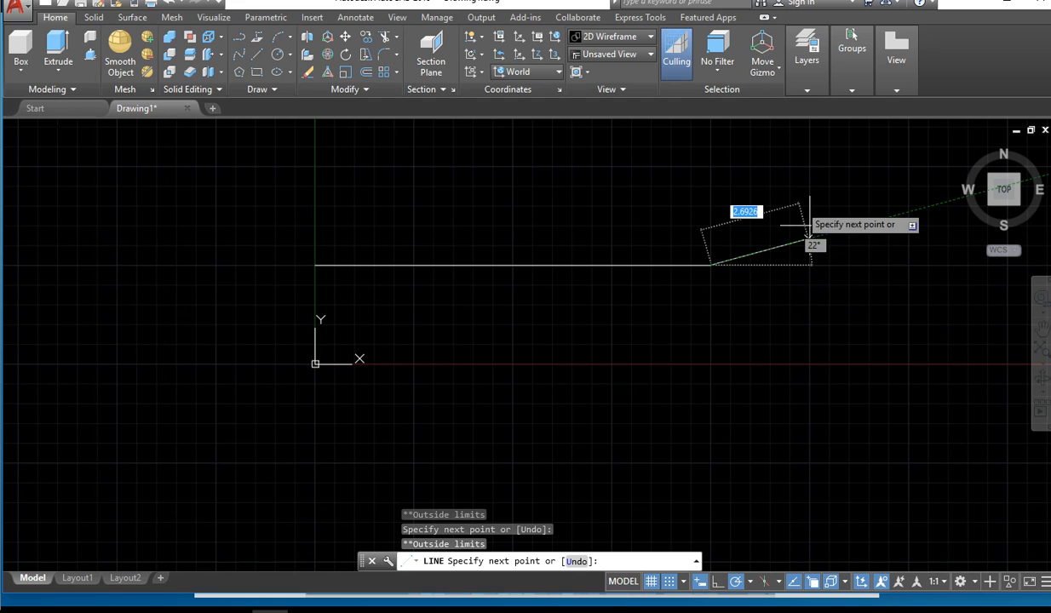
pyautogui.press('Return')
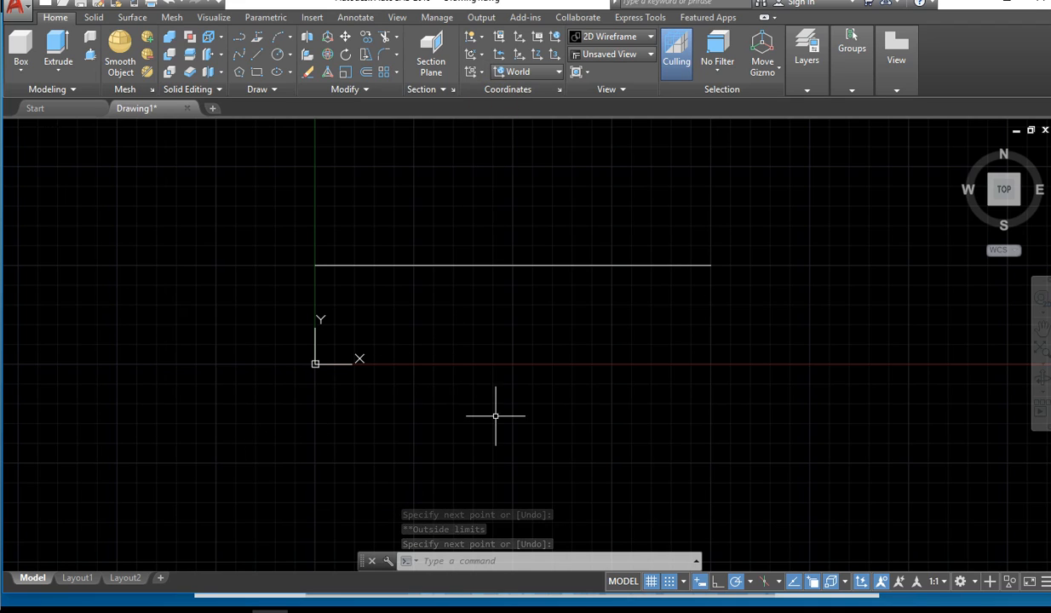
# Step: Draw a vertical line 10 units long upward, starting on the X axis 5 units to the right of the origin
pyautogui.click(479, 389)
pyautogui.press('Return')
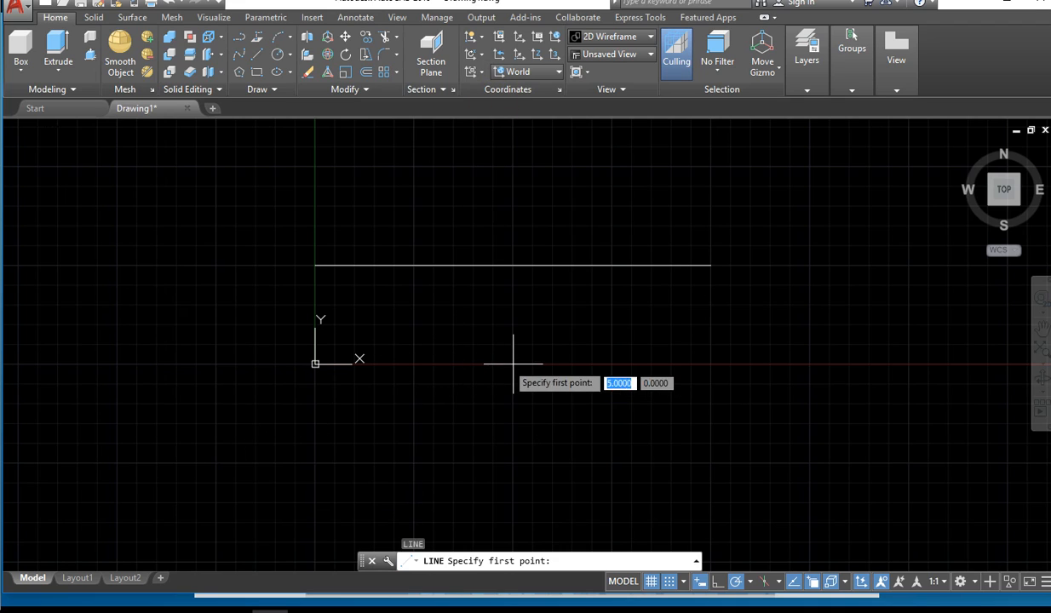
pyautogui.click(513, 364)
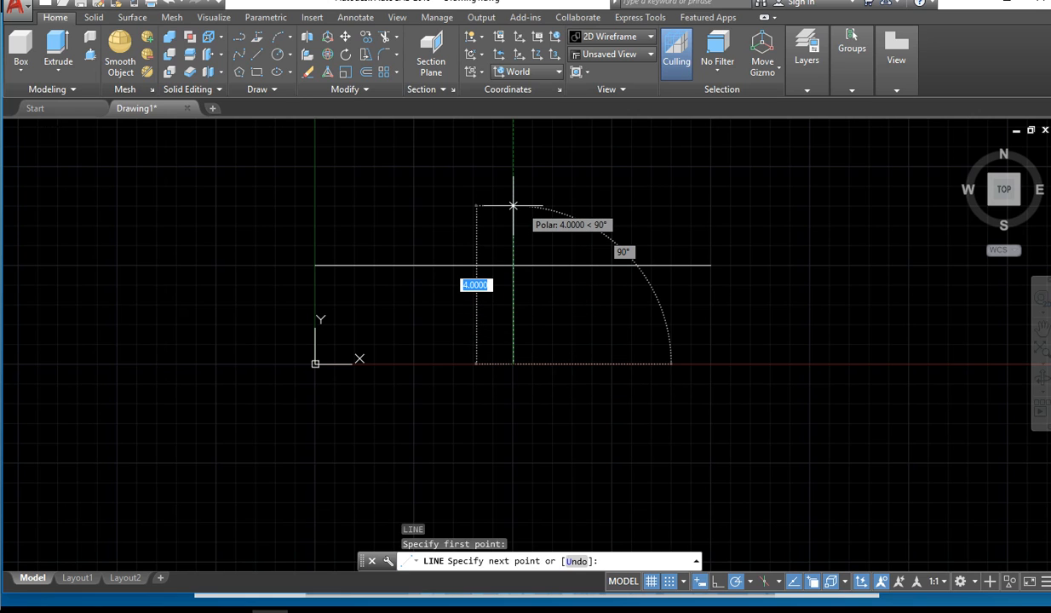
pyautogui.scroll(1, 513, 205)
pyautogui.moveTo(512, 205)
pyautogui.mouseDown(button='middle')
pyautogui.moveTo(481, 404)
pyautogui.moveTo(471, 349)
pyautogui.mouseUp(button='middle')
pyautogui.scroll(-1, 510, 234)
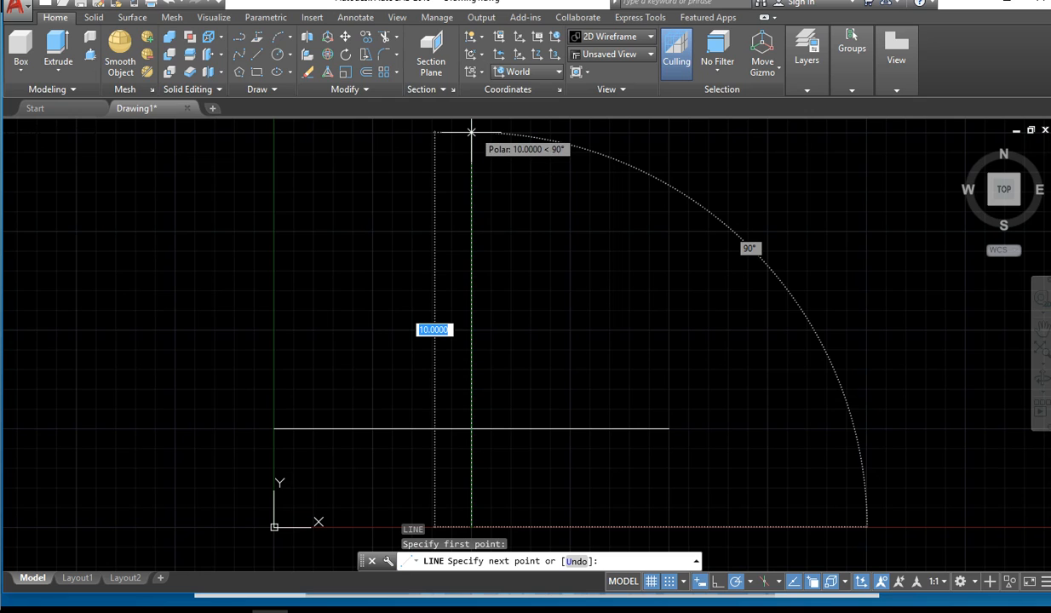
pyautogui.click(471, 132)
# Step: Continue from the vertical line's upper end with four connected freehand segments inside the limits, finishing with a short vertical one
pyautogui.click(552, 290)
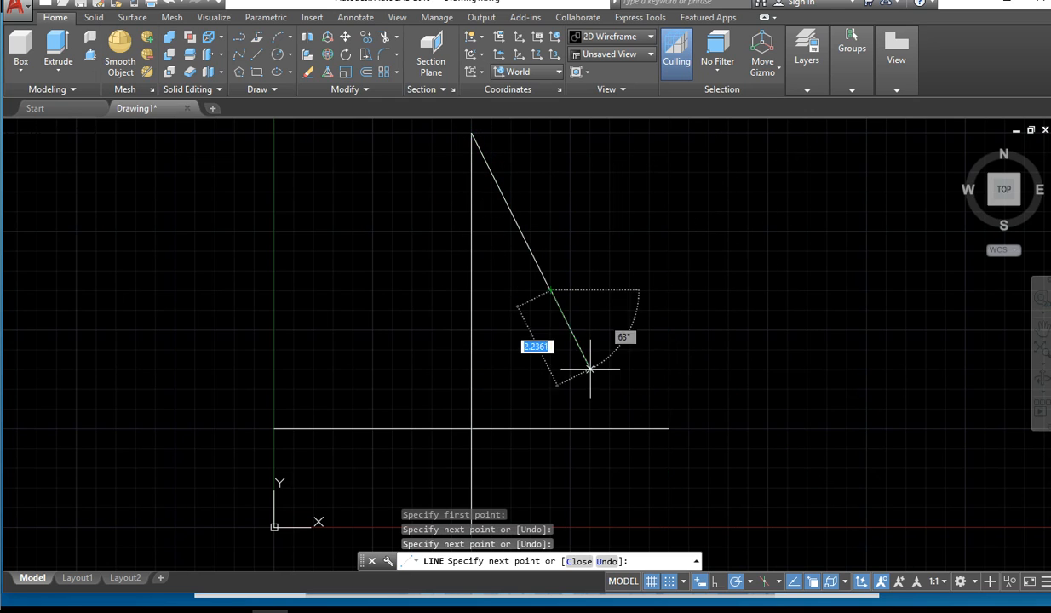
pyautogui.click(524, 387)
pyautogui.click(391, 311)
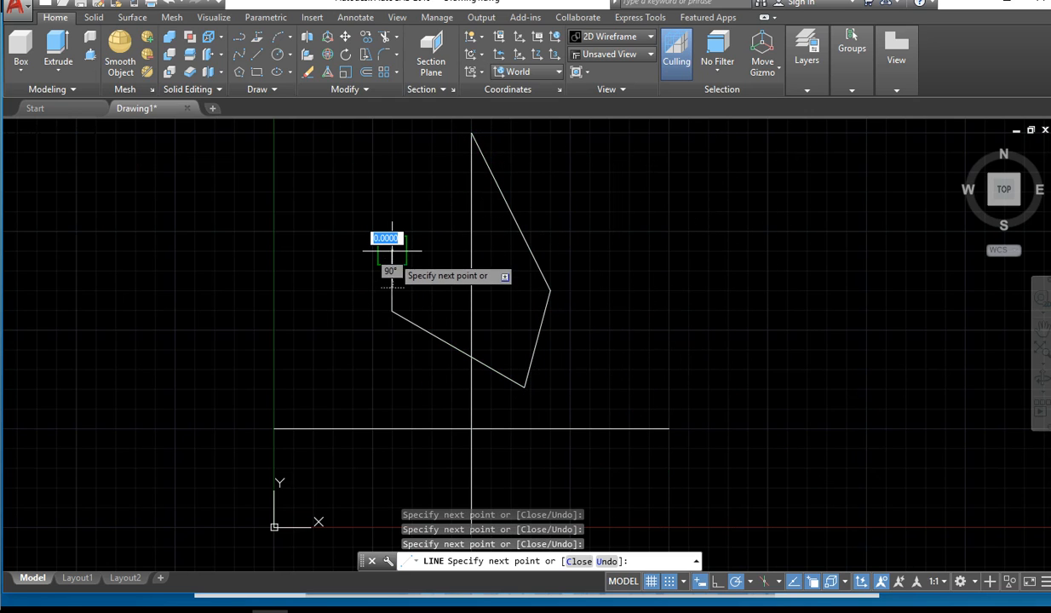
pyautogui.scroll(-4, 392, 250)
pyautogui.click(392, 248)
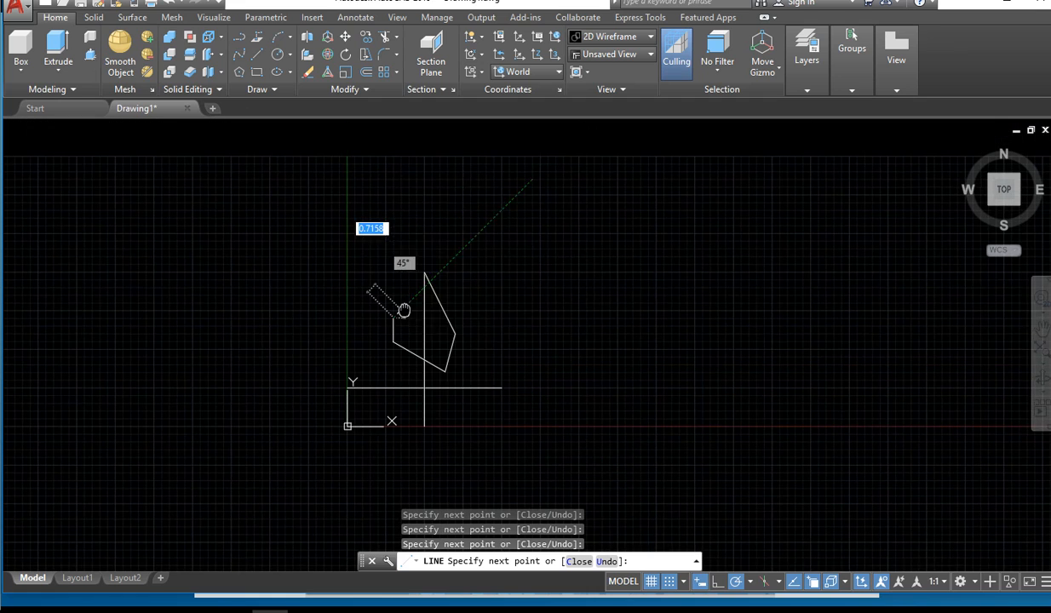
# Step: Try to continue the line chain to several points outside the limits, and end the Line command
pyautogui.click(465, 140)
pyautogui.click(534, 228)
pyautogui.click(629, 181)
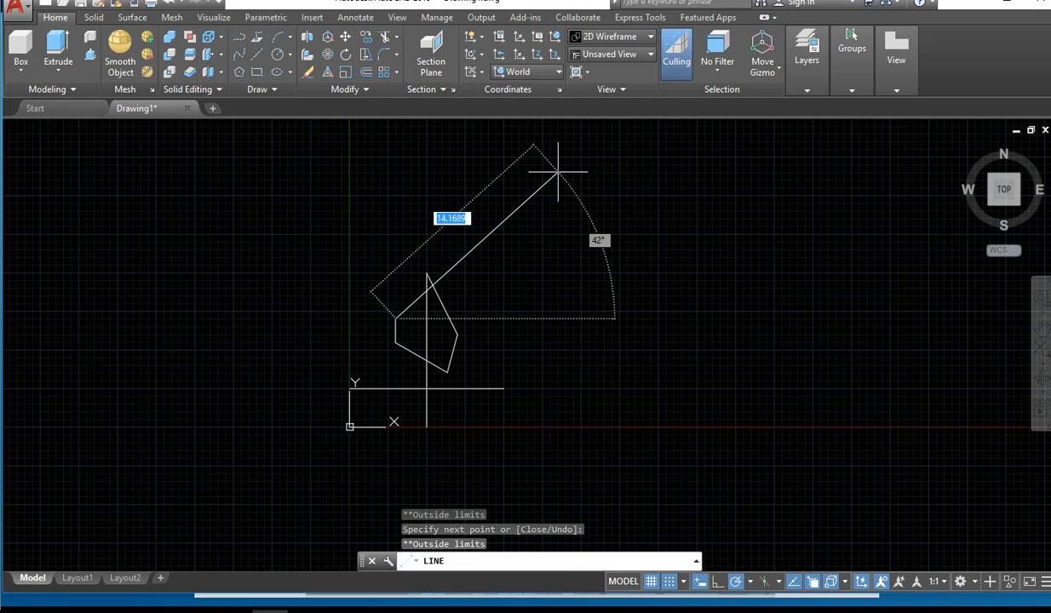
pyautogui.scroll(6, 313, 318)
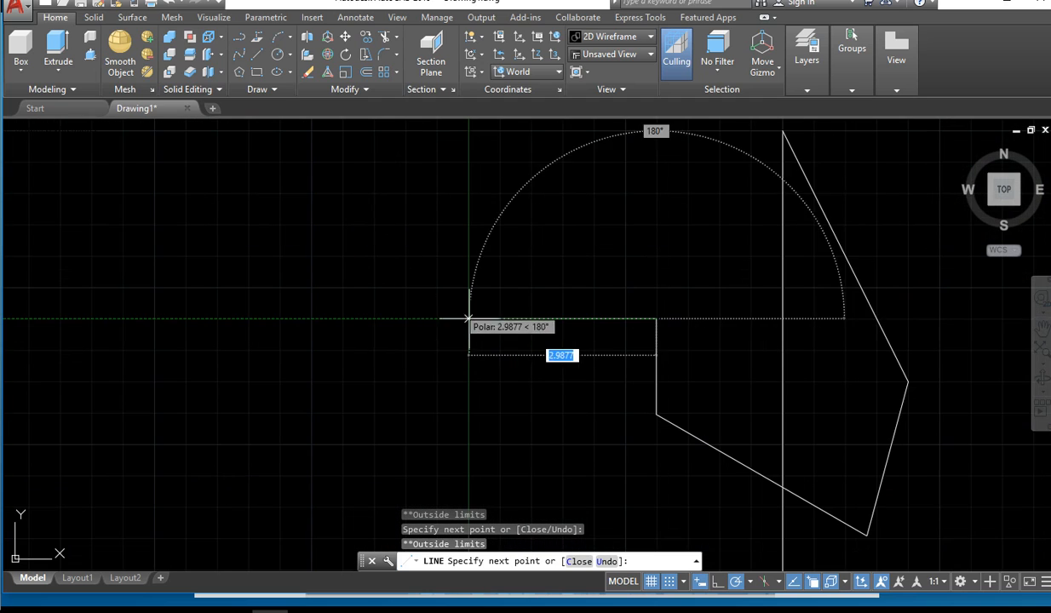
pyautogui.scroll(-4, 469, 319)
pyautogui.scroll(1, 470, 352)
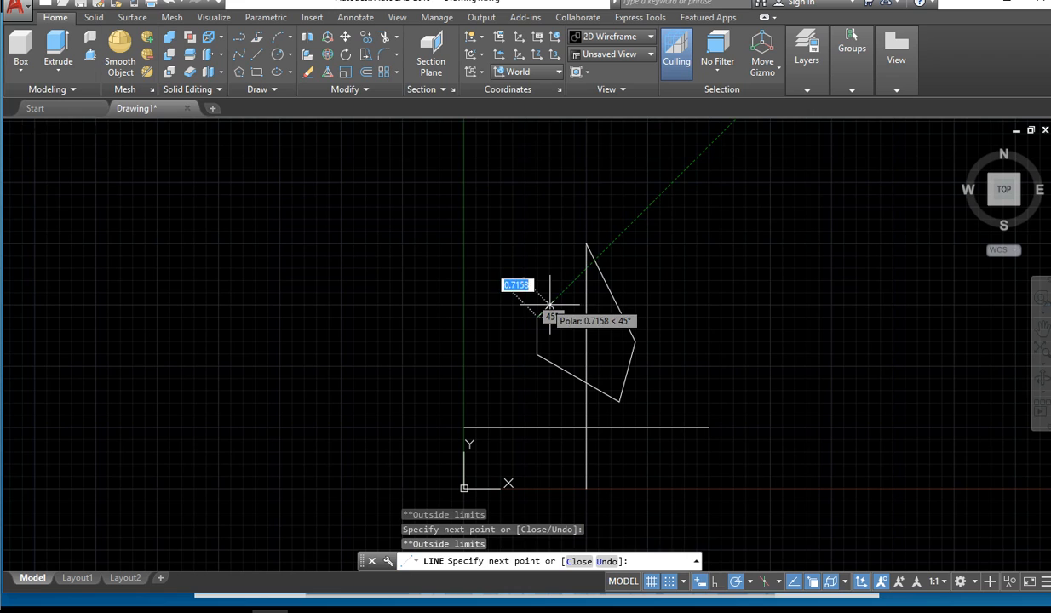
pyautogui.press('Escape')
# Step: Erase the horizontal line, the 10-unit vertical line and the connected sloping segments, keeping only the short vertical line
pyautogui.moveTo(703, 300)
pyautogui.mouseDown()
pyautogui.moveTo(469, 482)
pyautogui.moveTo(606, 460)
pyautogui.moveTo(681, 428)
pyautogui.mouseUp()
pyautogui.press('Delete')
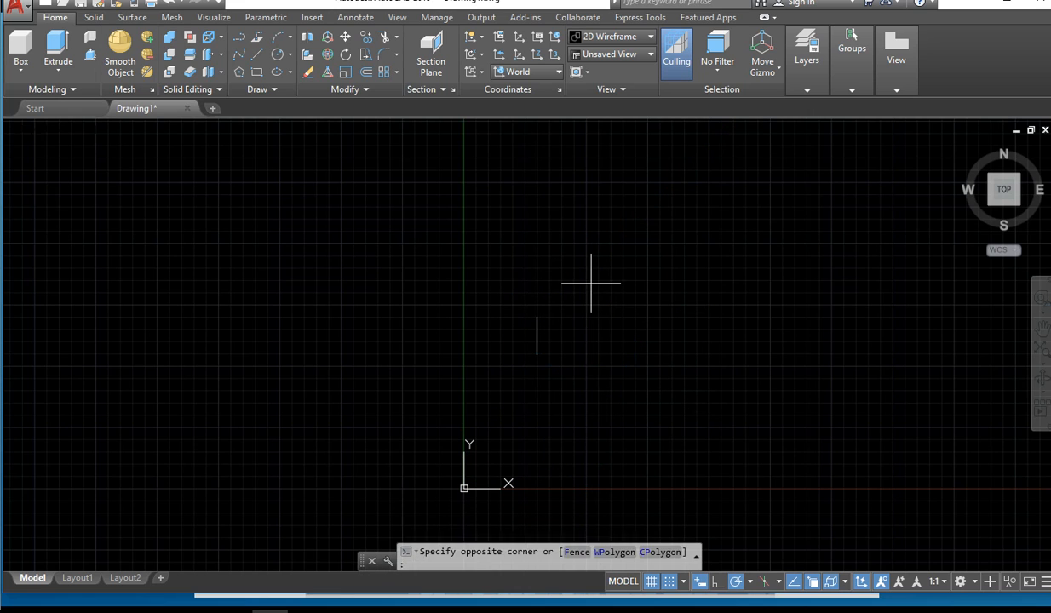
pyautogui.moveTo(592, 282); pyautogui.dragTo(513, 363)
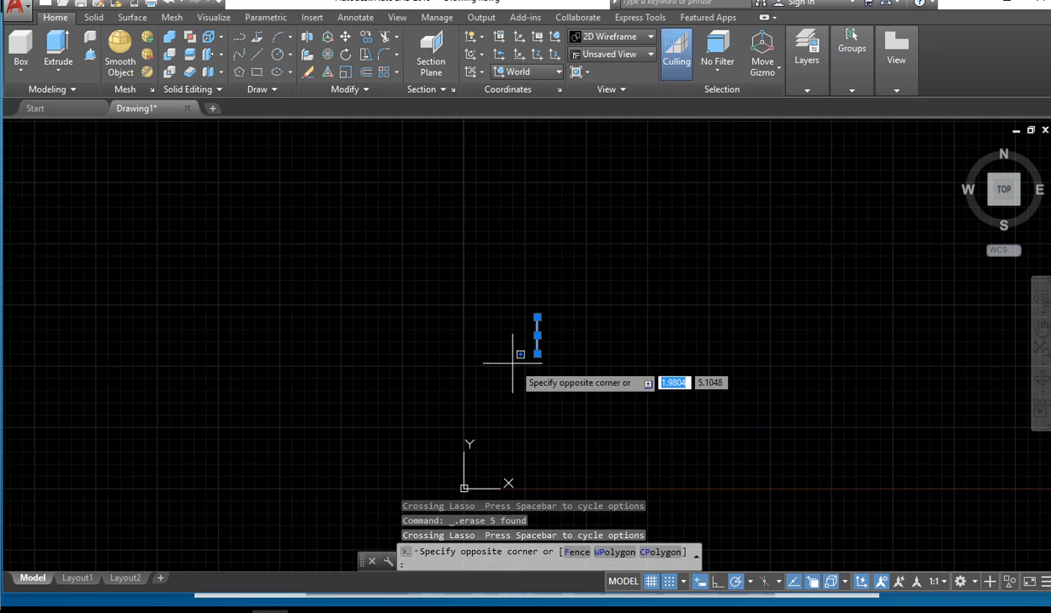
pyautogui.click(600, 206)
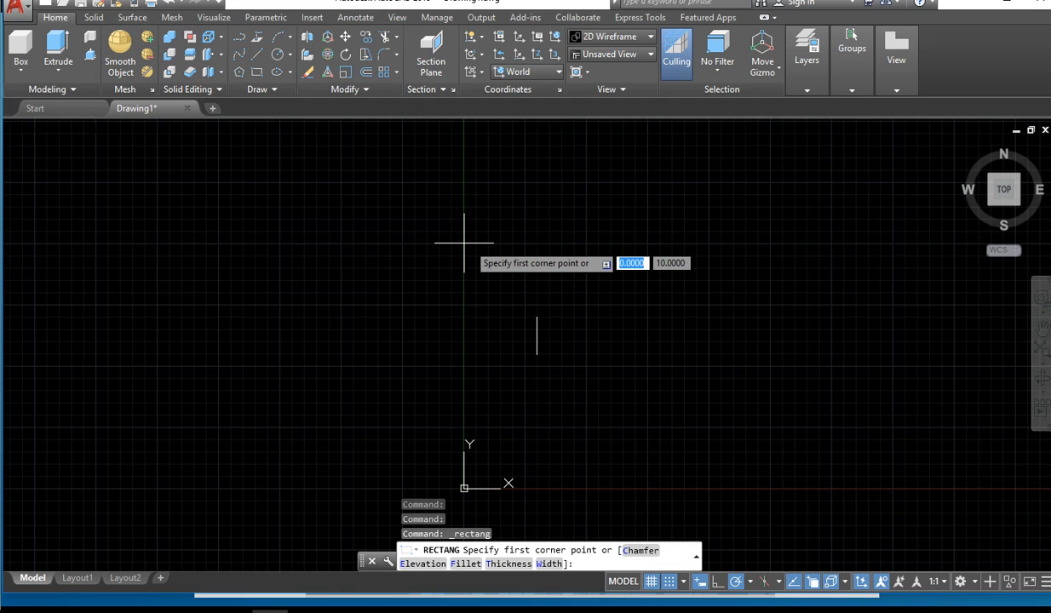
# Step: Draw a 10 by 10 rectangle along the limits, from corner 0,10 to corner 10,0
pyautogui.click(464, 243)
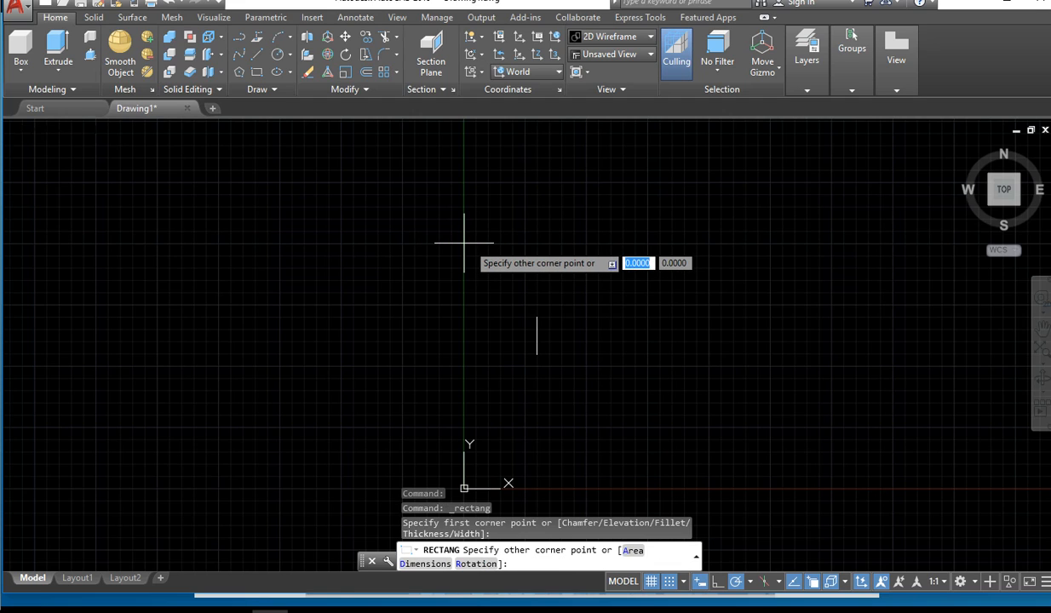
pyautogui.click(709, 488)
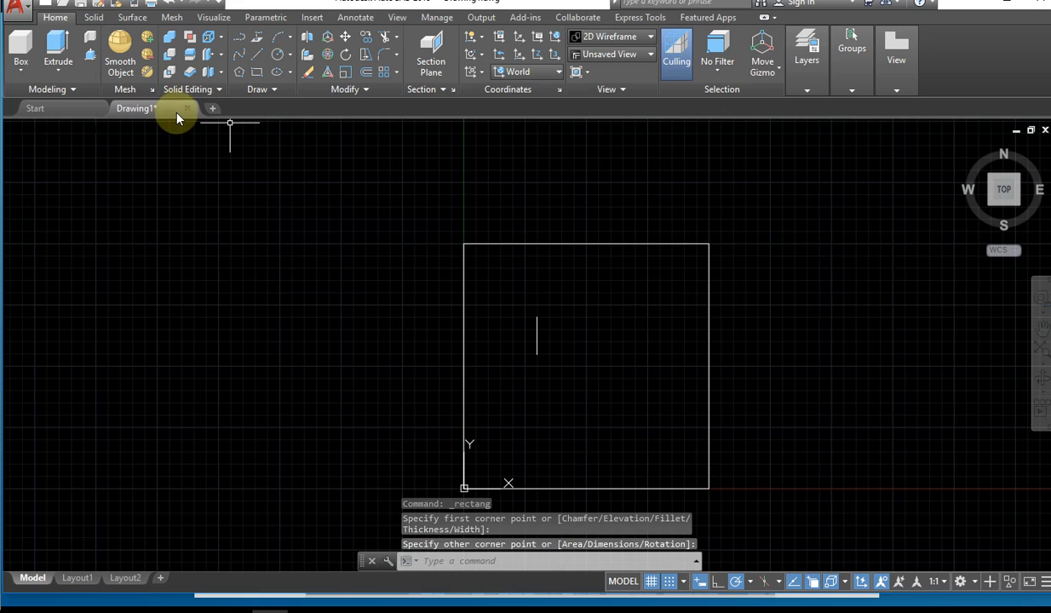
# Step: Try to start another rectangle at several points outside the 10 by 10 square on both sides, and cancel the command
pyautogui.click(255, 72)
pyautogui.click(279, 340)
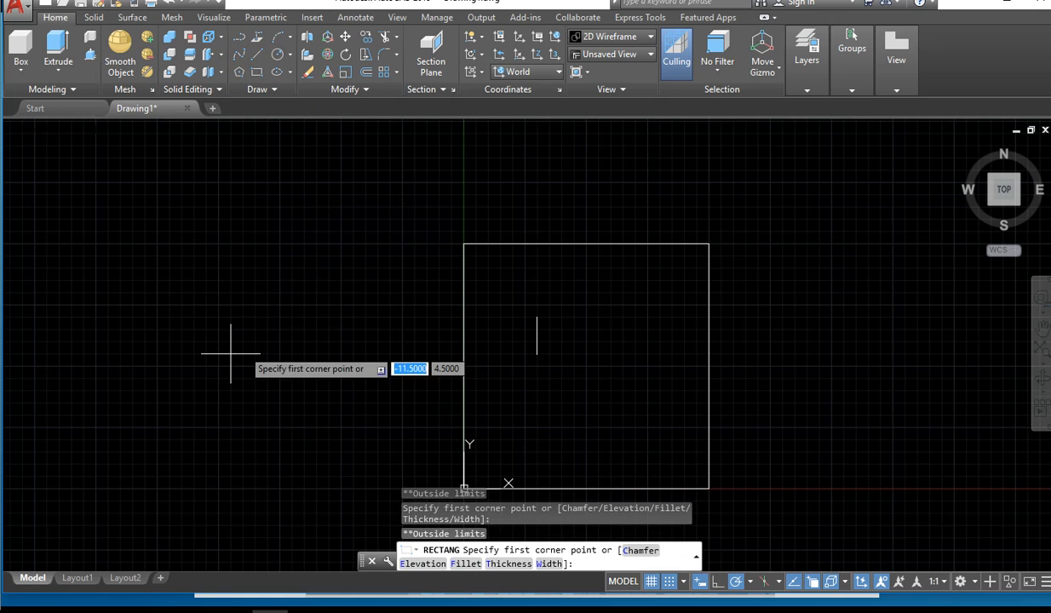
pyautogui.click(967, 230)
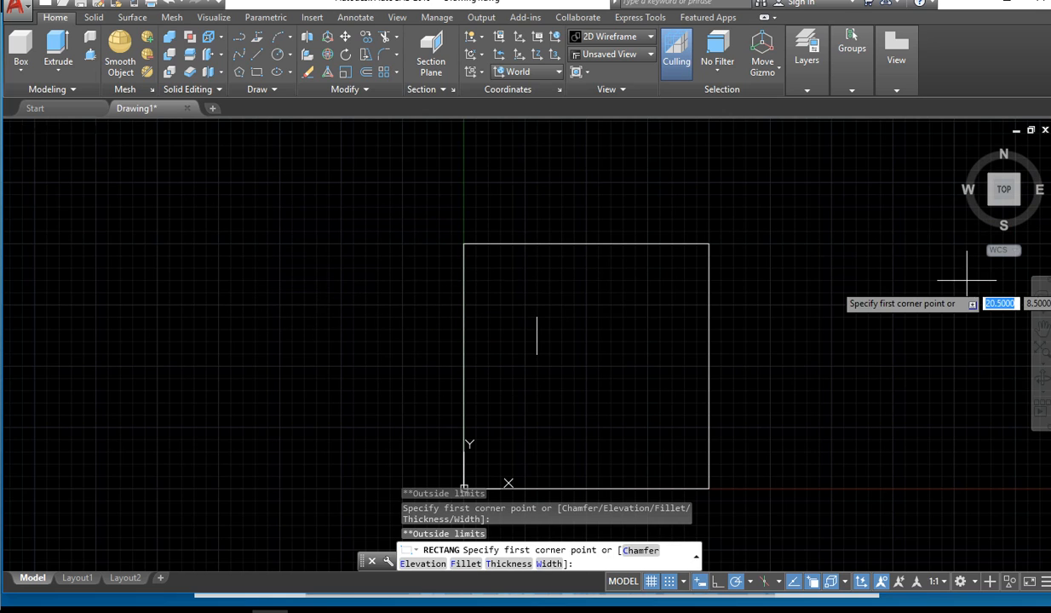
pyautogui.click(894, 304)
pyautogui.click(847, 302)
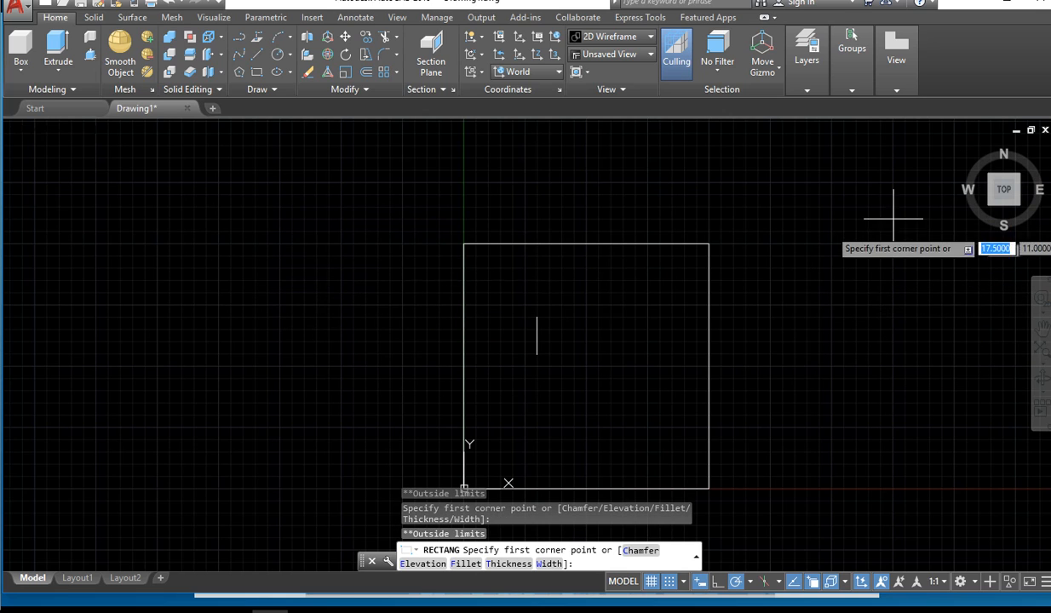
pyautogui.write('l')
pyautogui.press('Escape')
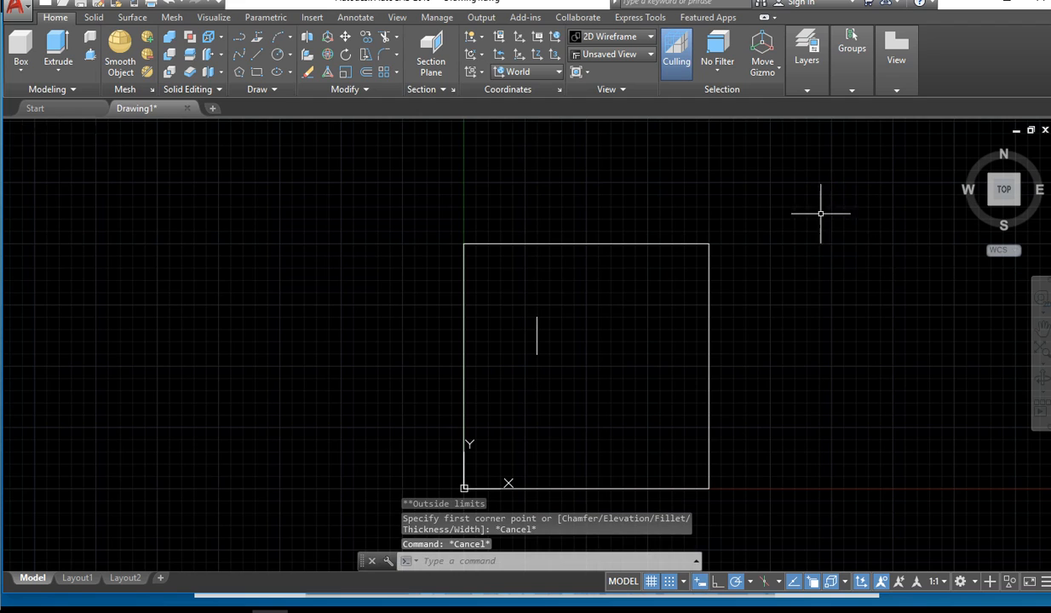
# Step: Draw a long chain of connected freehand line segments inside the 10 by 10 square and end the Line command
pyautogui.press('Return')
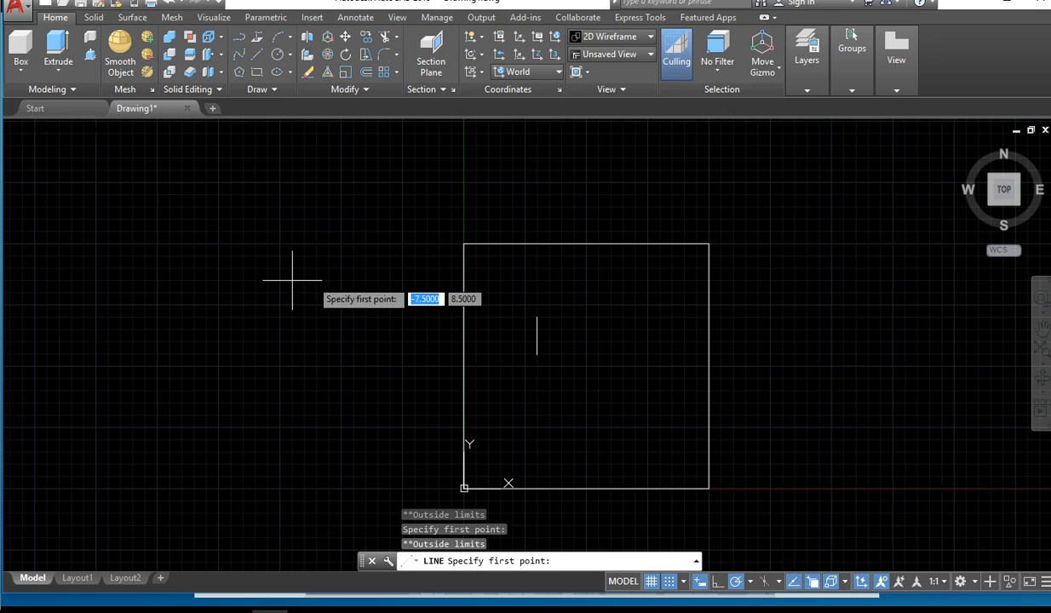
pyautogui.click(562, 402)
pyautogui.click(623, 353)
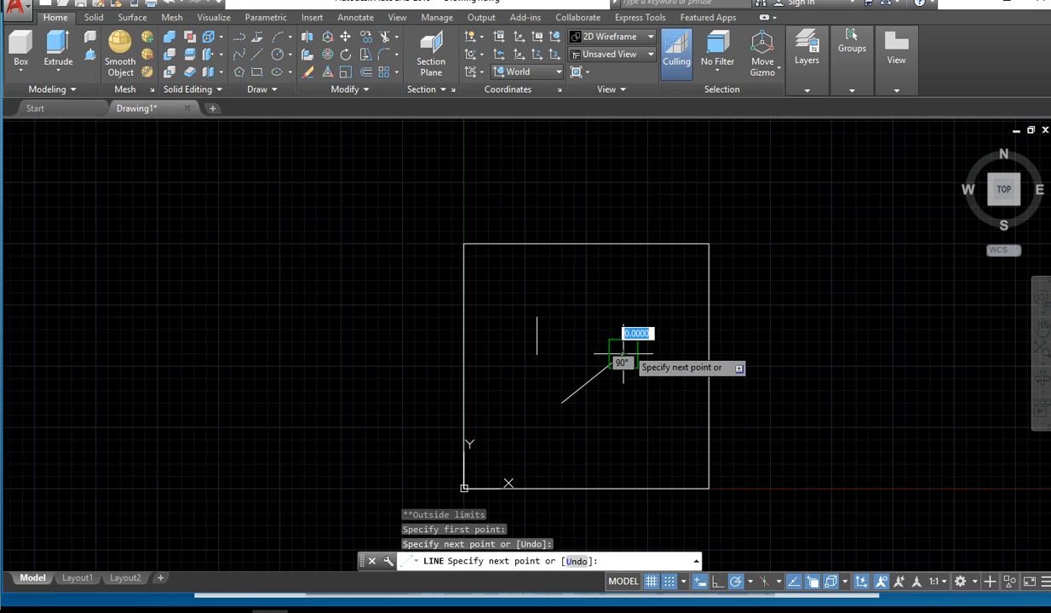
pyautogui.click(574, 293)
pyautogui.click(513, 308)
pyautogui.click(514, 366)
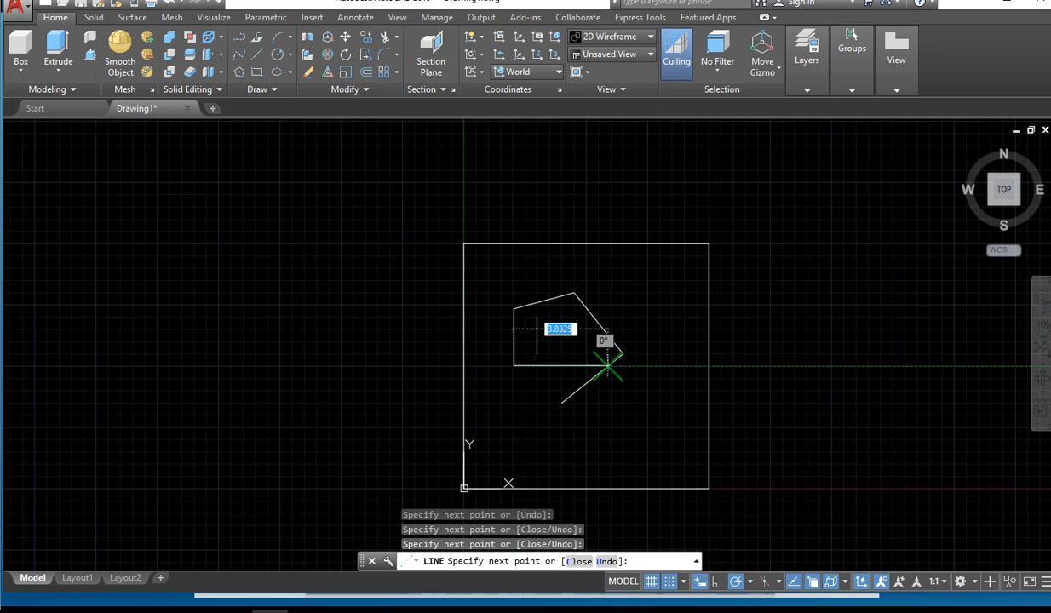
pyautogui.click(608, 366)
pyautogui.click(623, 426)
pyautogui.click(562, 426)
pyautogui.click(535, 381)
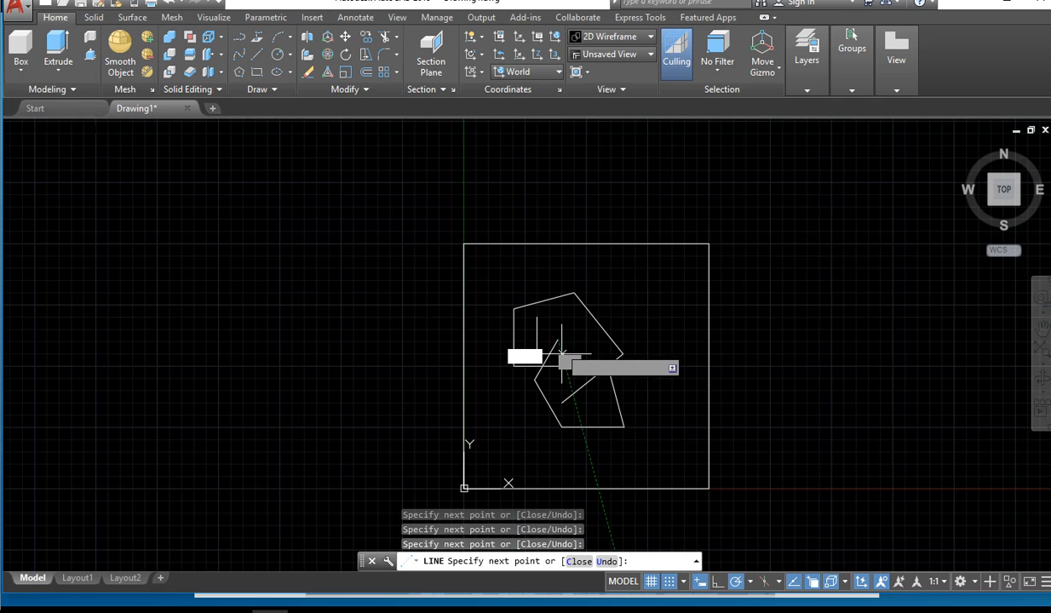
pyautogui.click(557, 339)
pyautogui.click(623, 303)
pyautogui.click(651, 357)
pyautogui.click(666, 404)
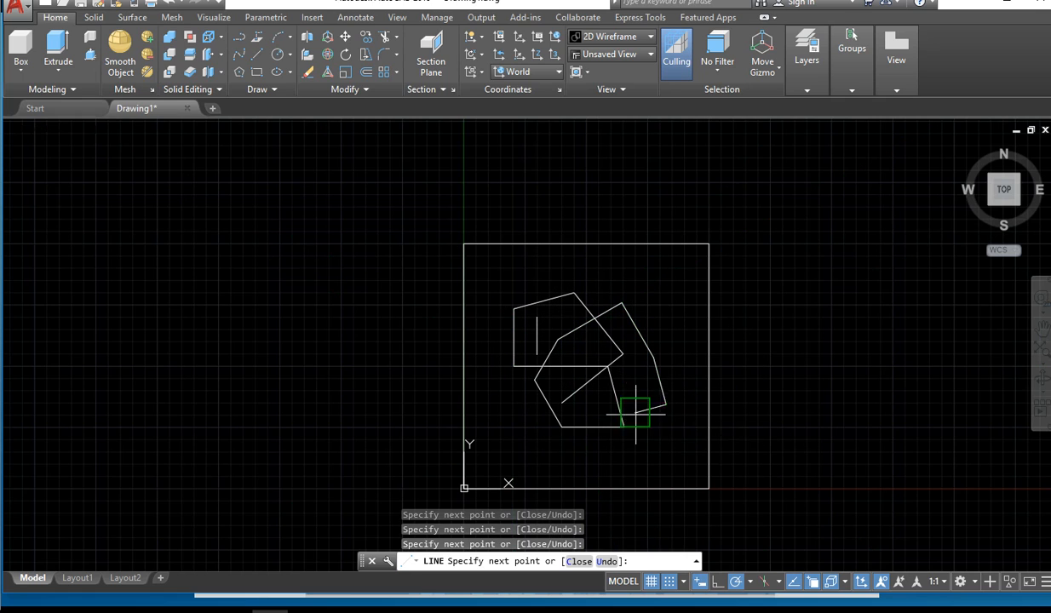
pyautogui.click(600, 428)
pyautogui.click(525, 415)
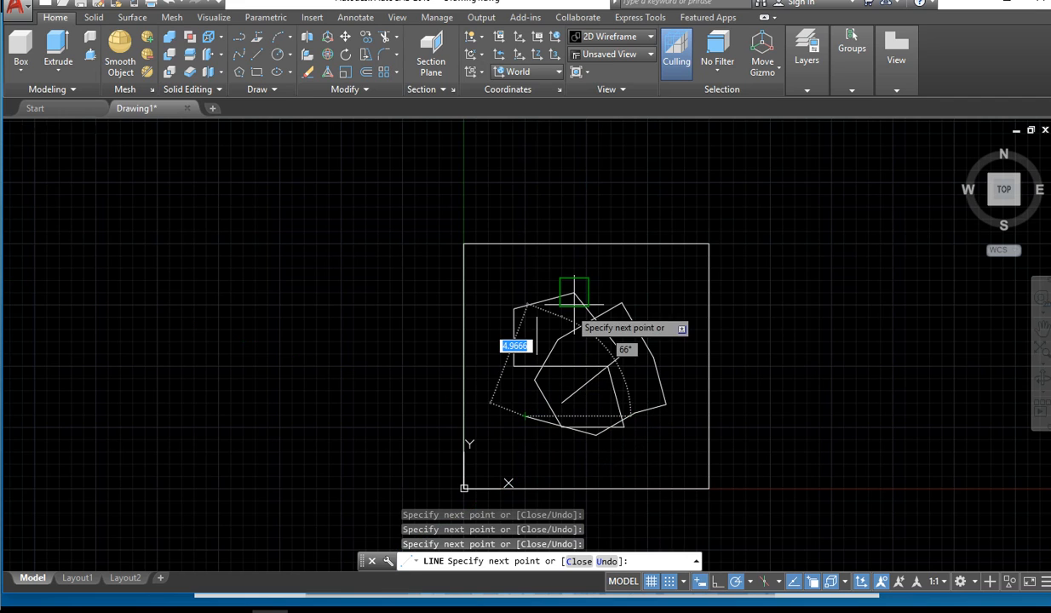
pyautogui.press('Escape')
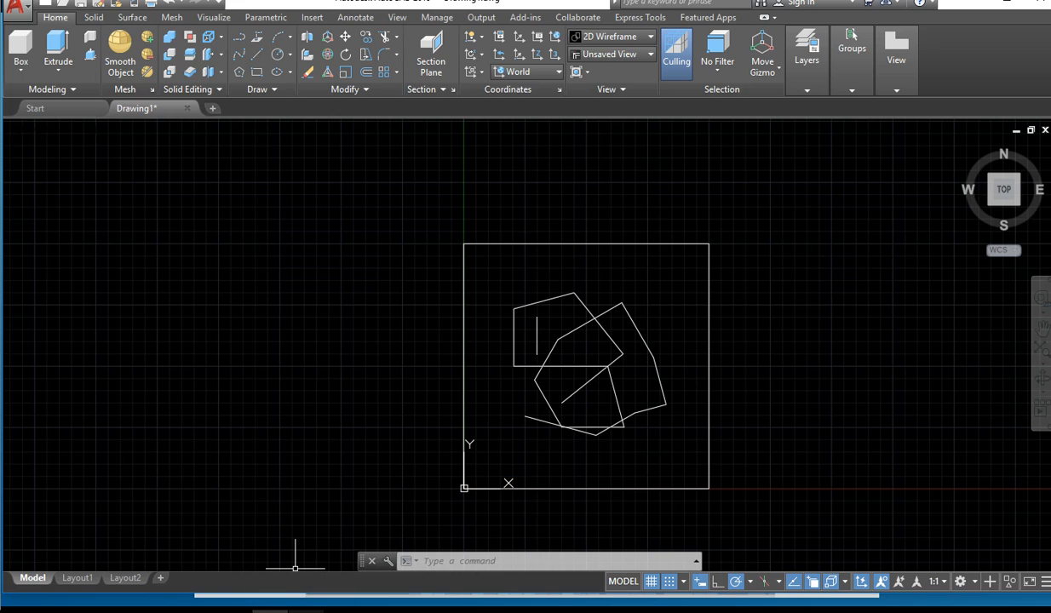
# Step: Switch to the PowerPoint slide show, advance through the Activity 1 and Activity 2 slides, and go back to Activity 1
pyautogui.moveTo(305, 610)
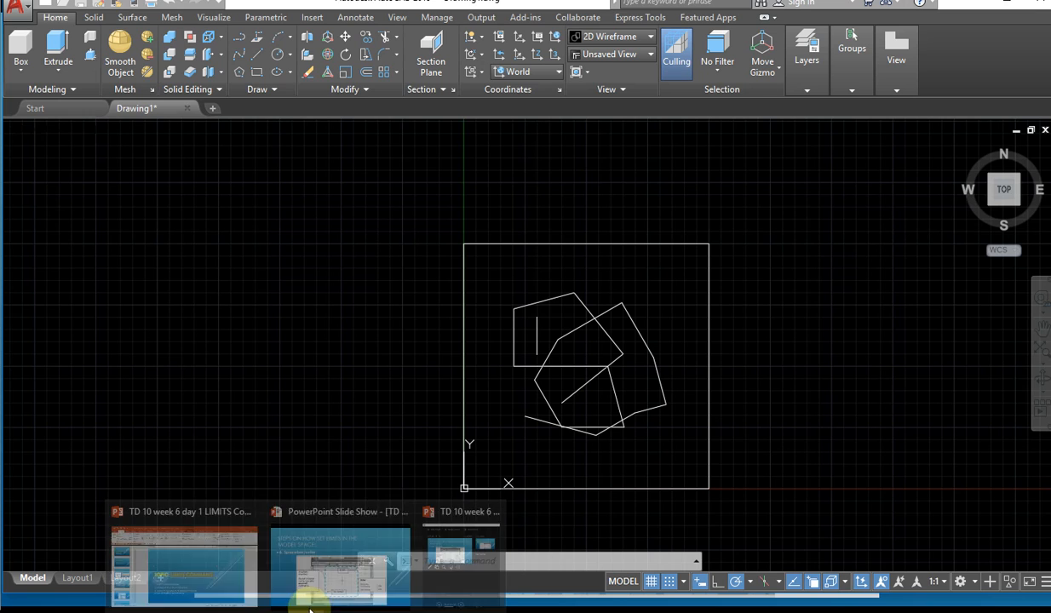
pyautogui.click(307, 545)
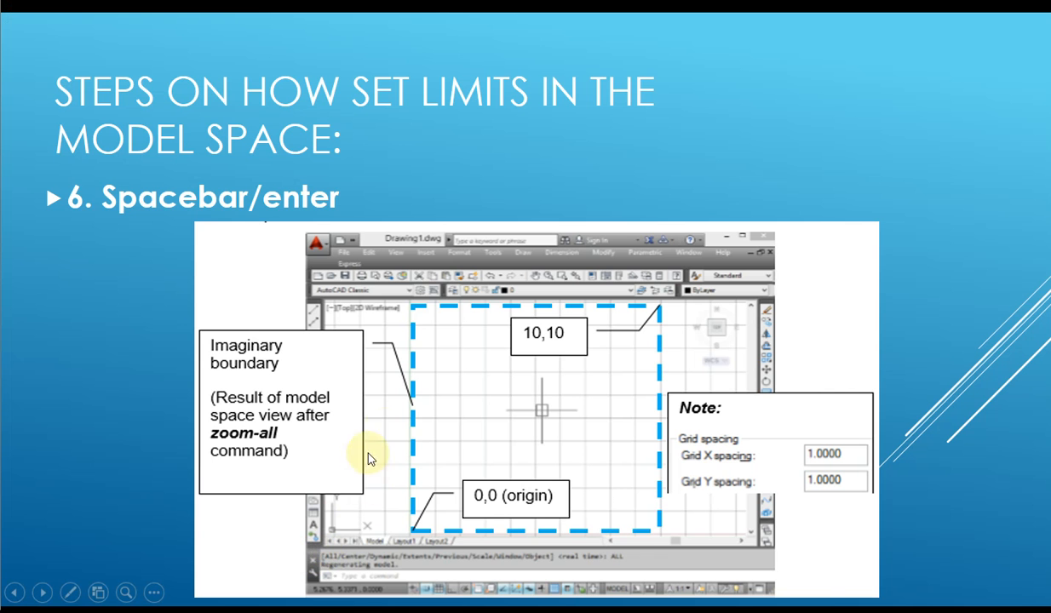
pyautogui.click(43, 593)
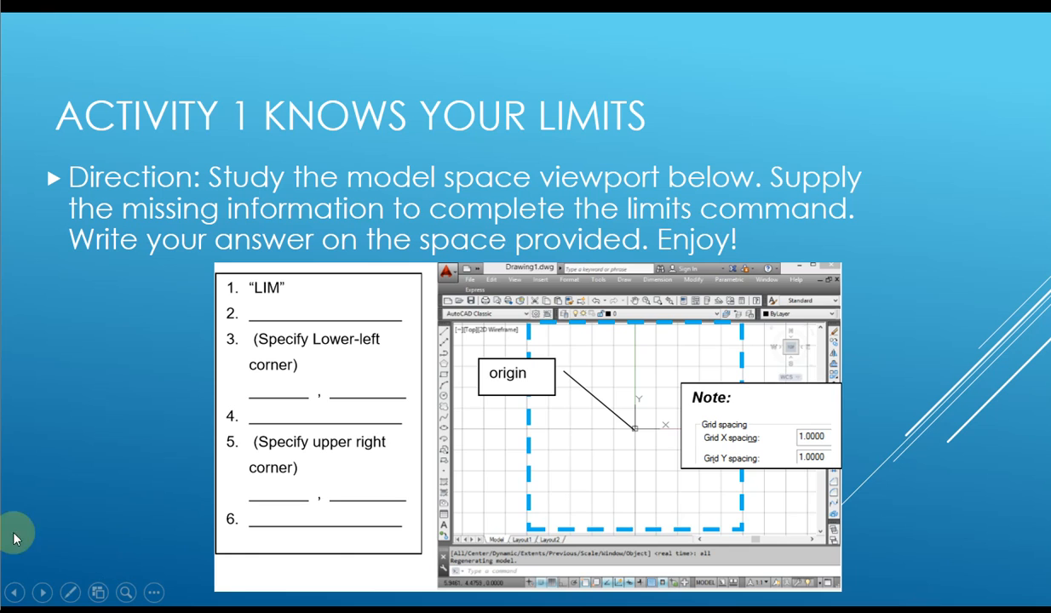
pyautogui.click(42, 593)
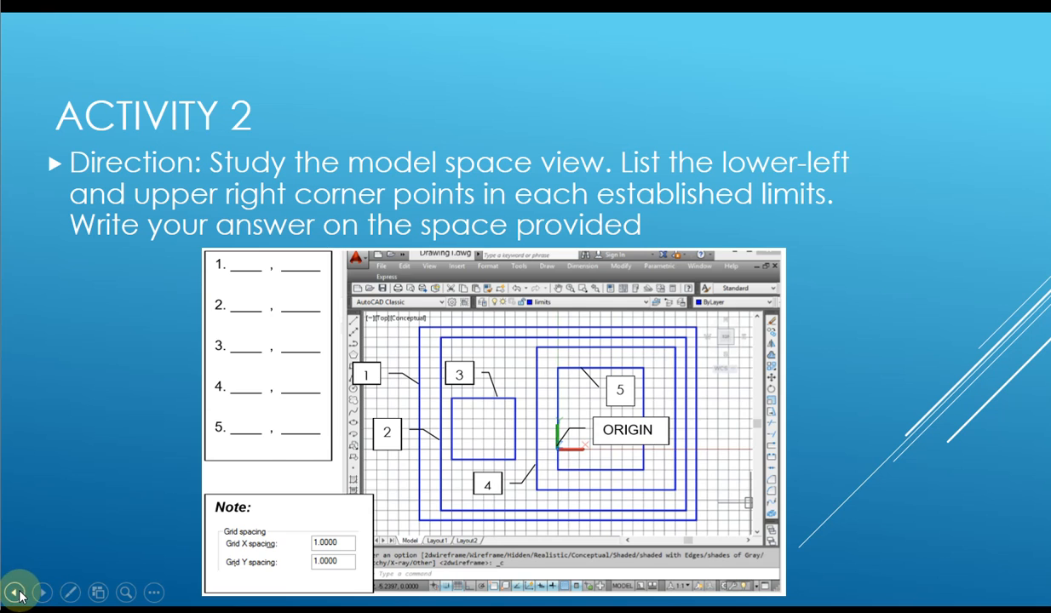
pyautogui.click(14, 592)
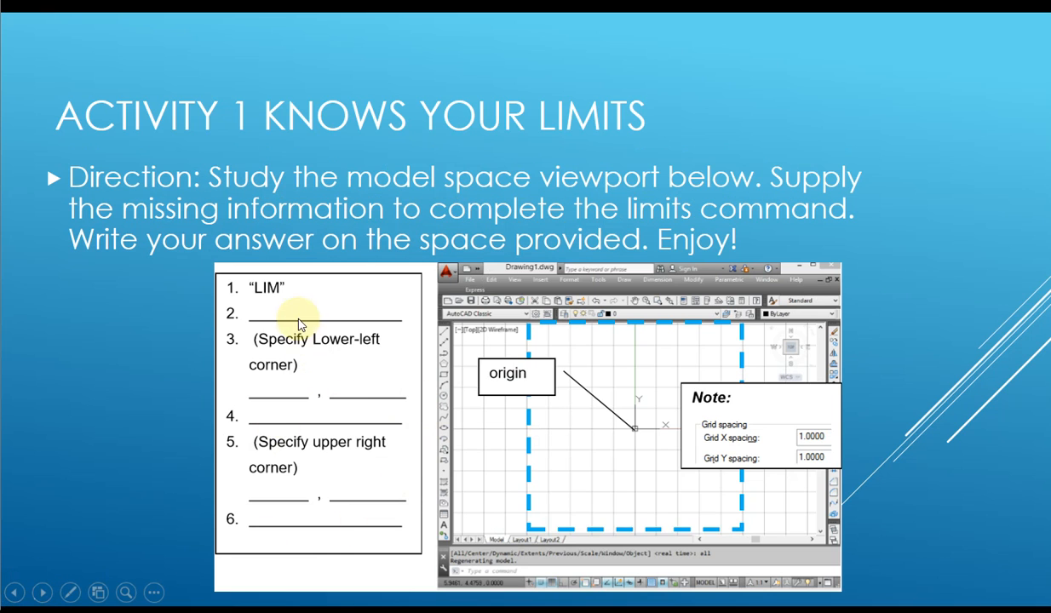